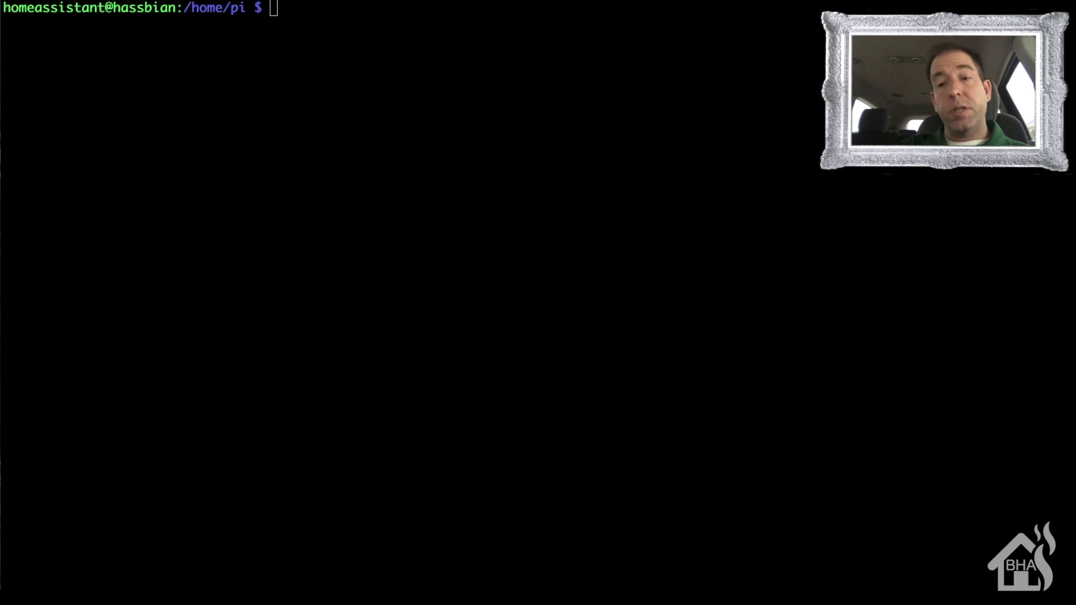
Step: Generate an RSA key pair labelled with your e-mail, saved in the default location with no passphrase
click(523, 167)
text(ssh)
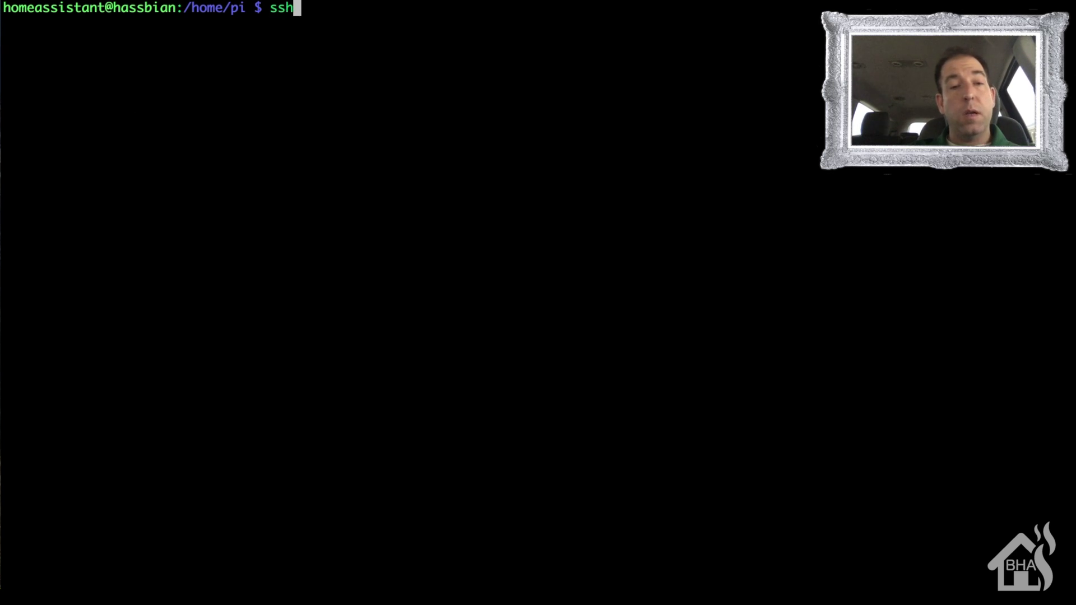
text(-keyg)
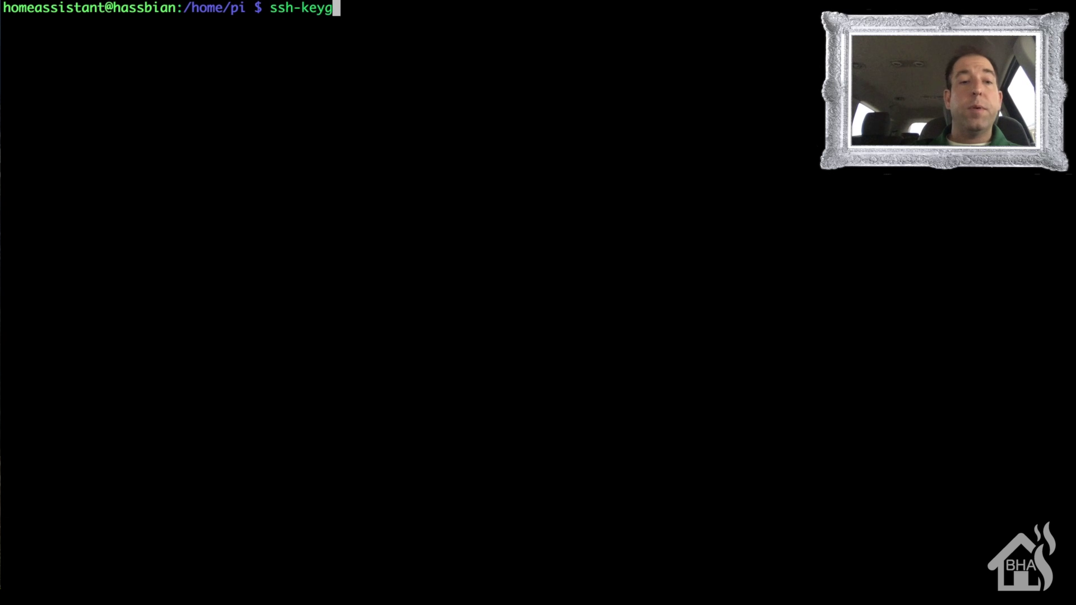
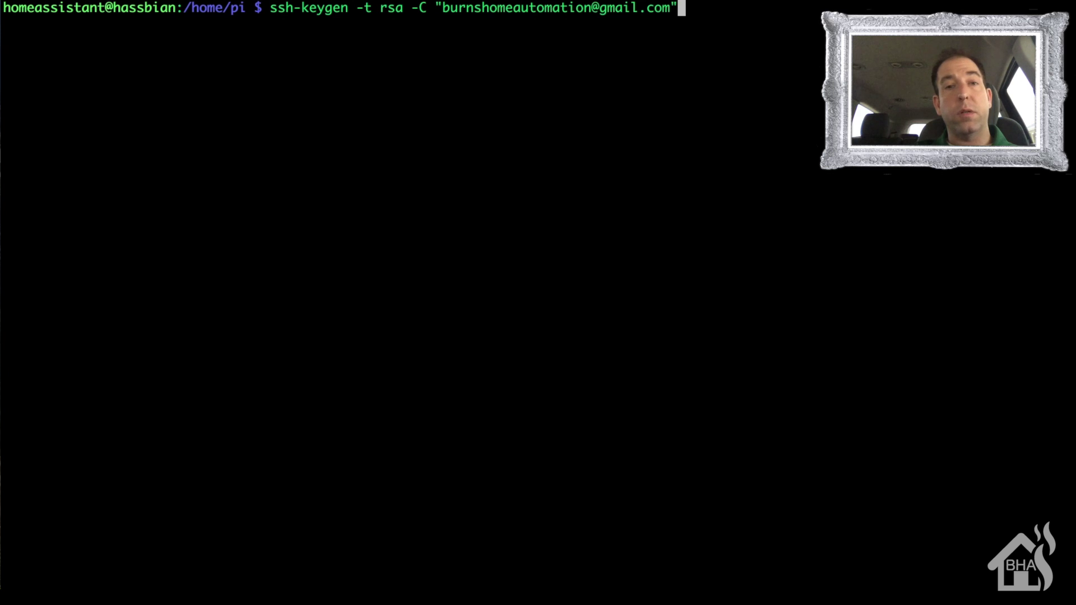
key(Return)
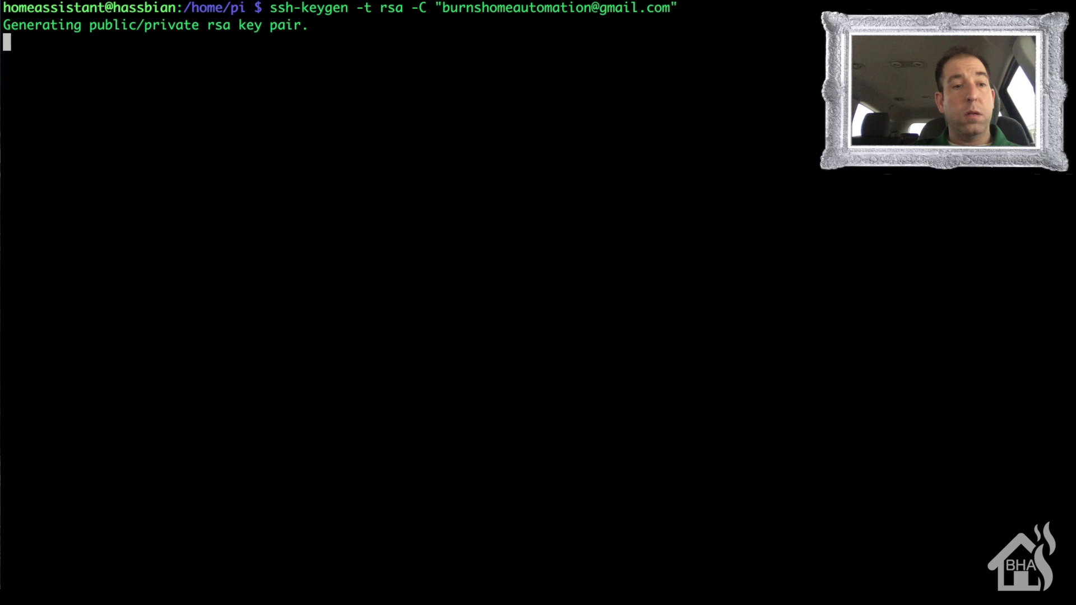
key(Return)
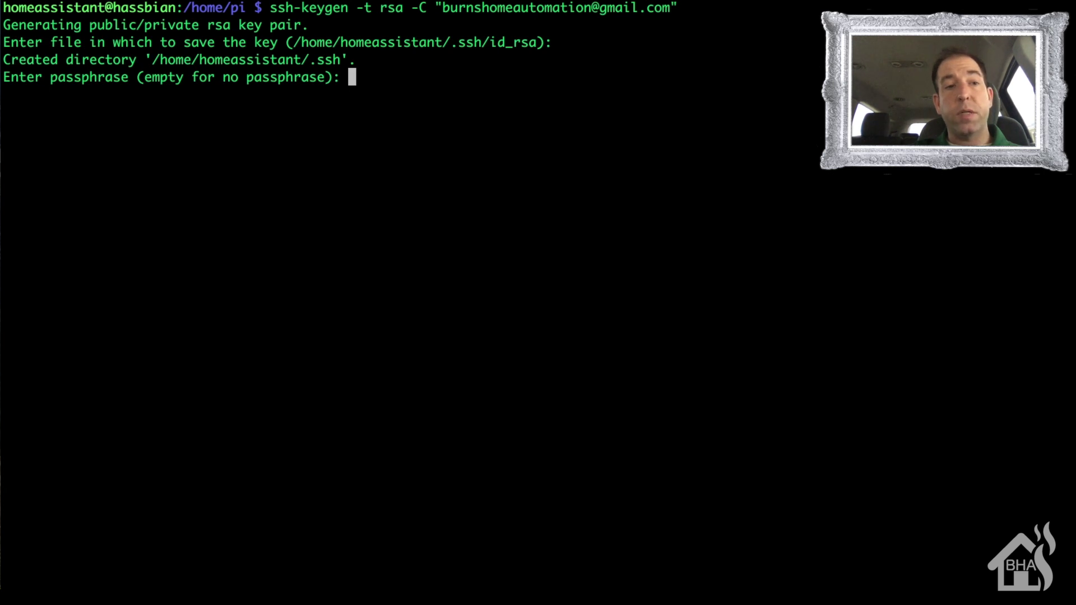
key(Return)
key(Return)
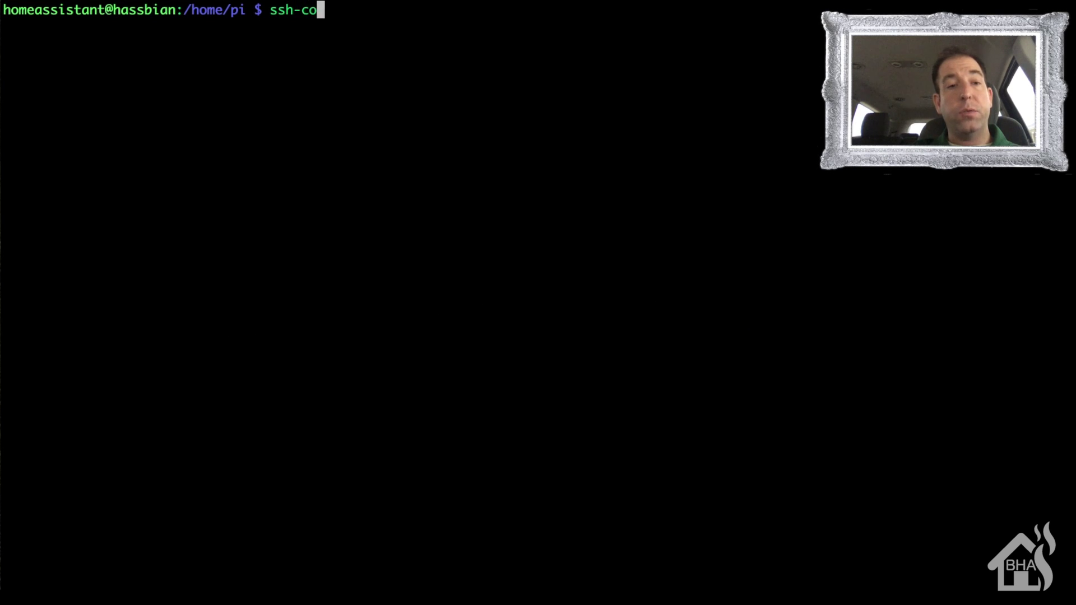
Step: Copy the public key to the remote user at 10.10.10.248 with ssh-copy-id, entering that account's password
text(d)
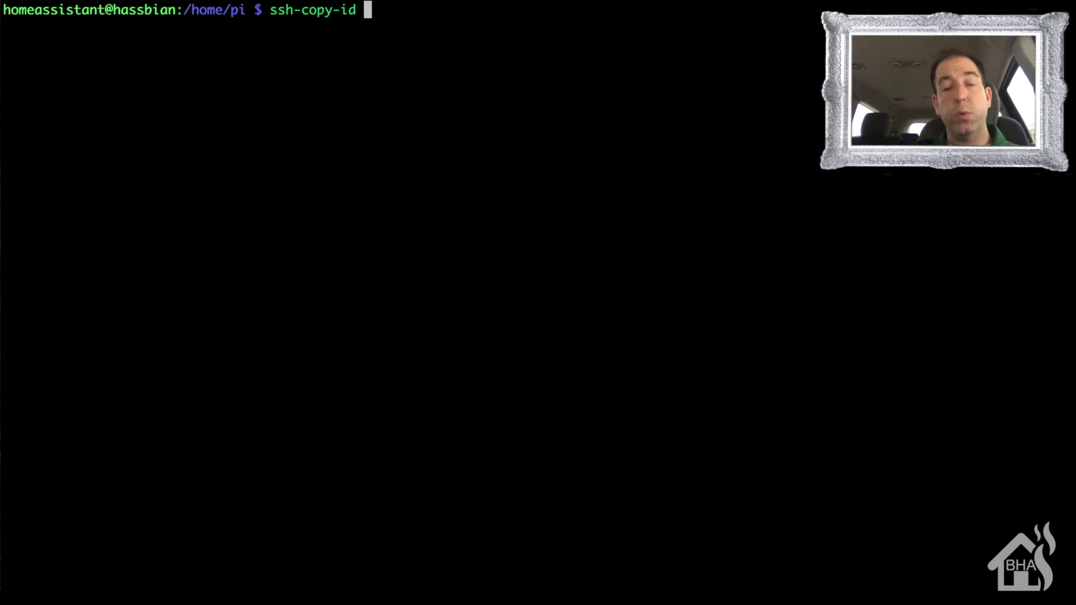
text( adrian)
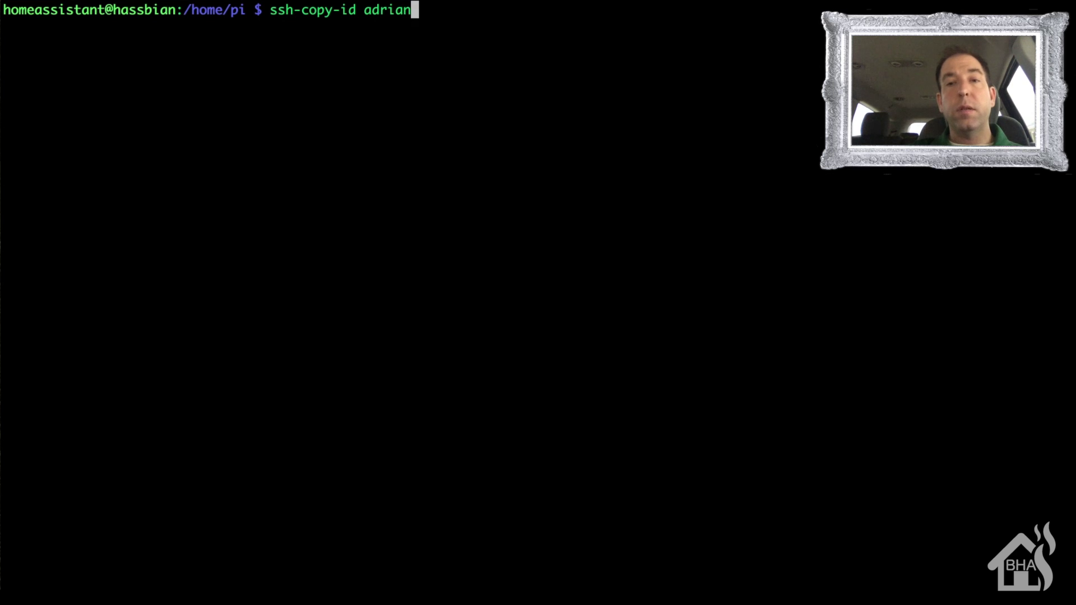
text(@10.10.1)
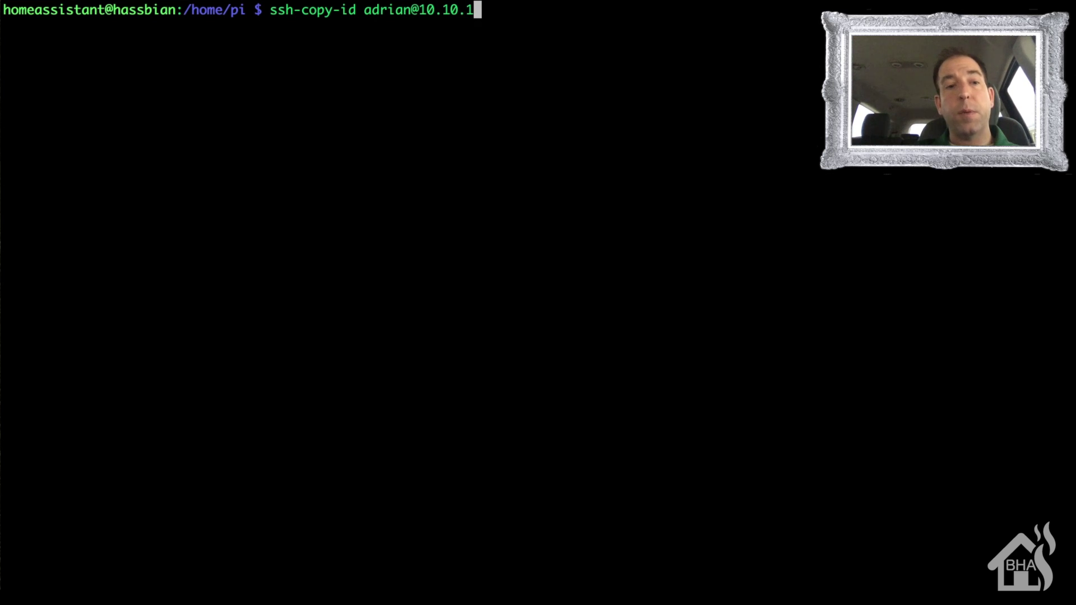
text(.248)
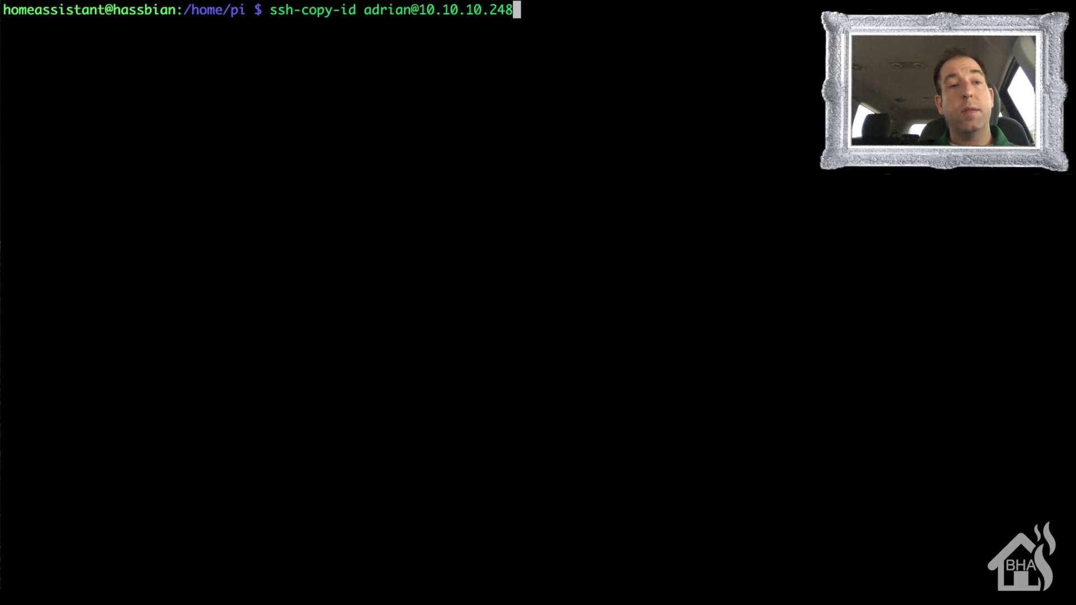
key(Return)
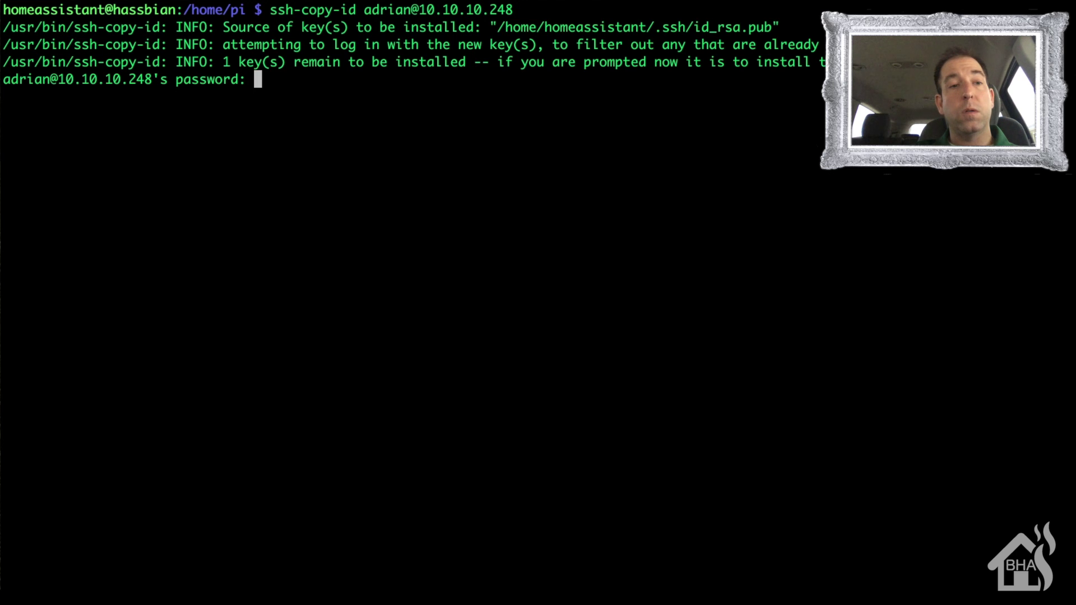
key(Return)
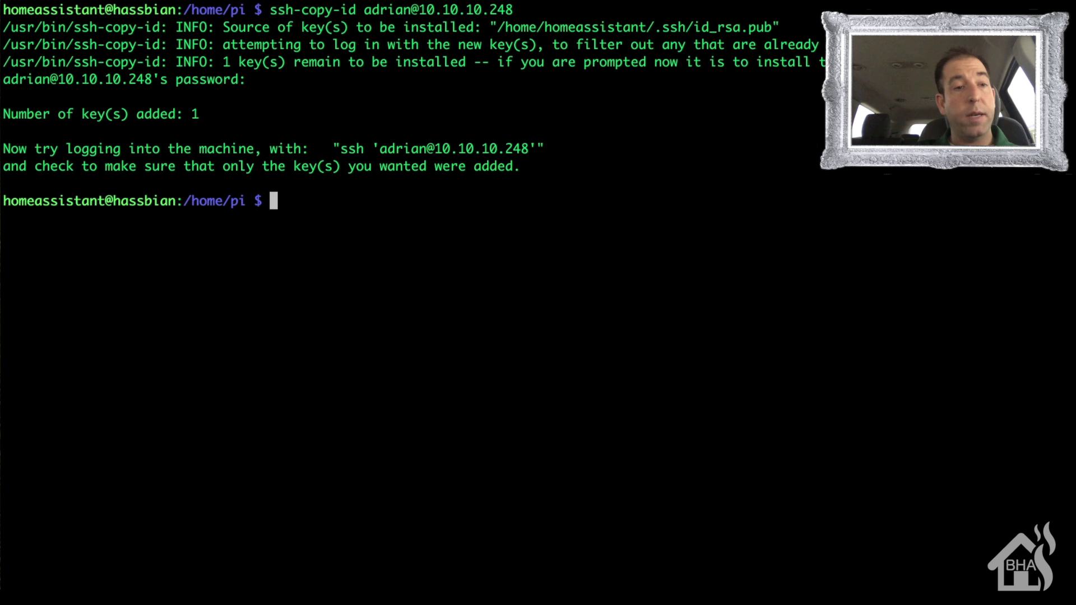
text(ssh adrian@10.10.10.248)
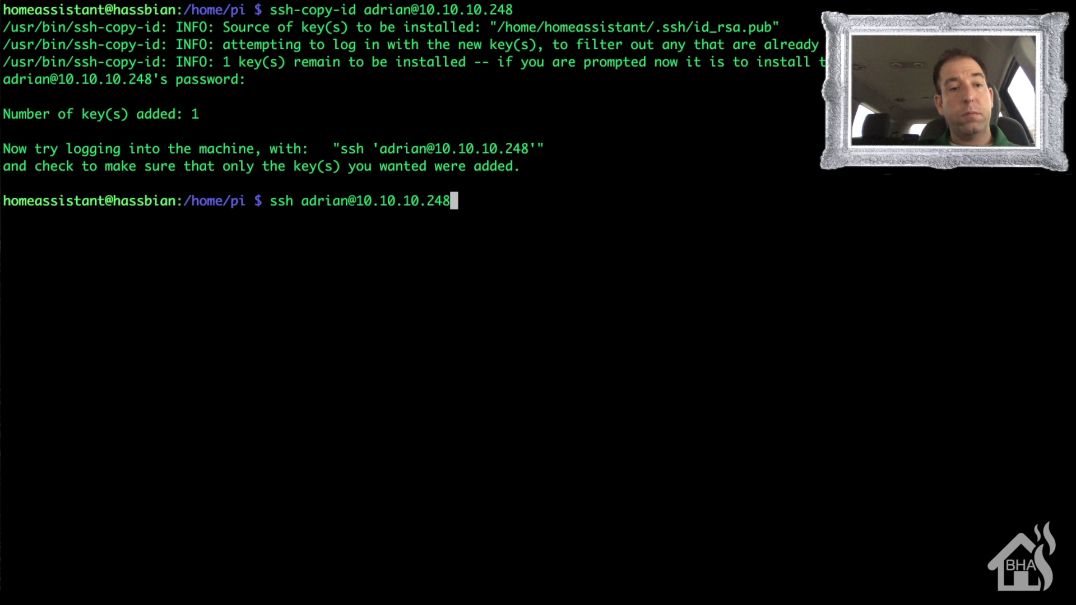
Step: SSH into the nodered machine at 10.10.10.248 and run sudo visudo
key(Return)
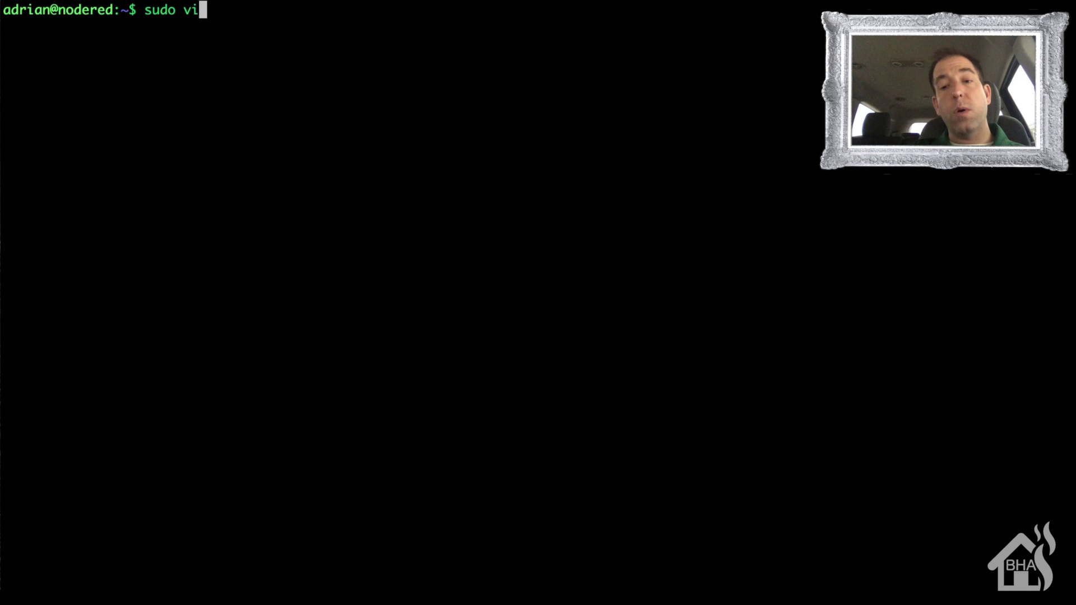
text(sudo)
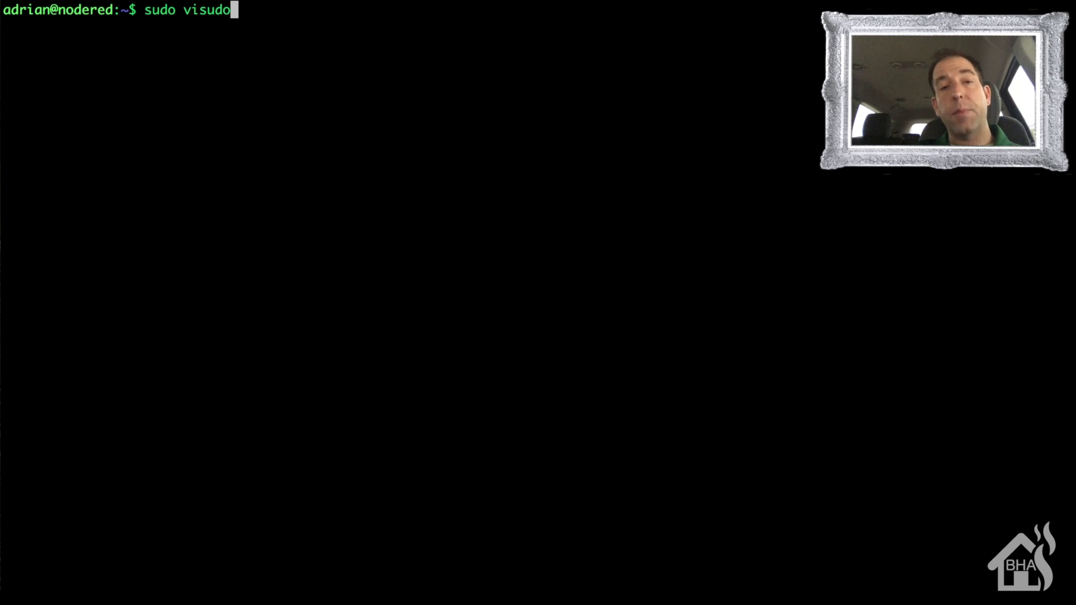
key(Return)
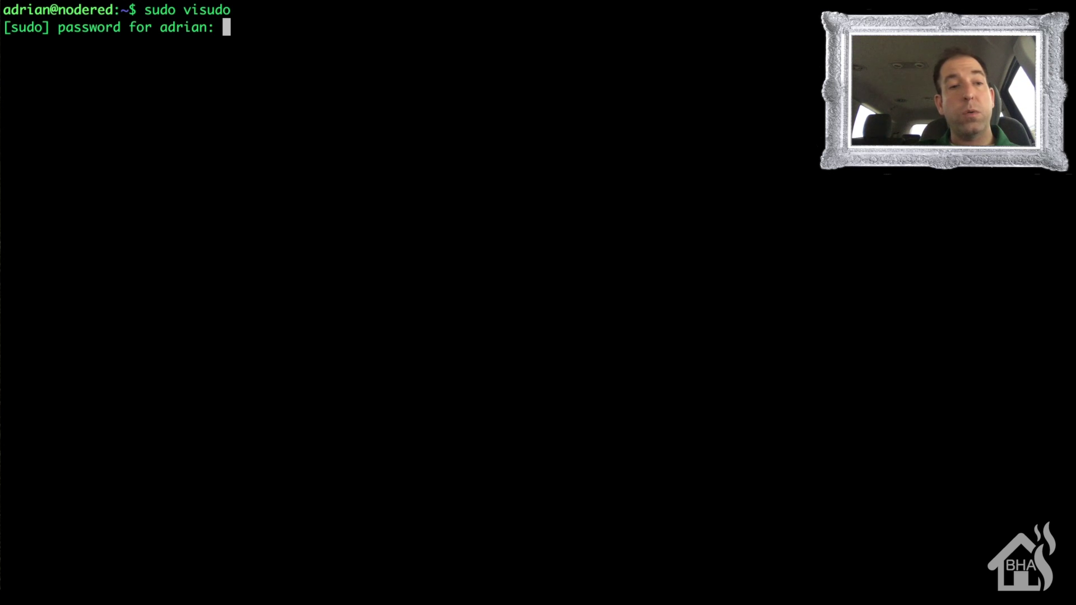
Step: Add an 'ALL=(ALL) NOPASSWD: ALL' rule for the remote user and save it over /etc/sudoers
key(Return)
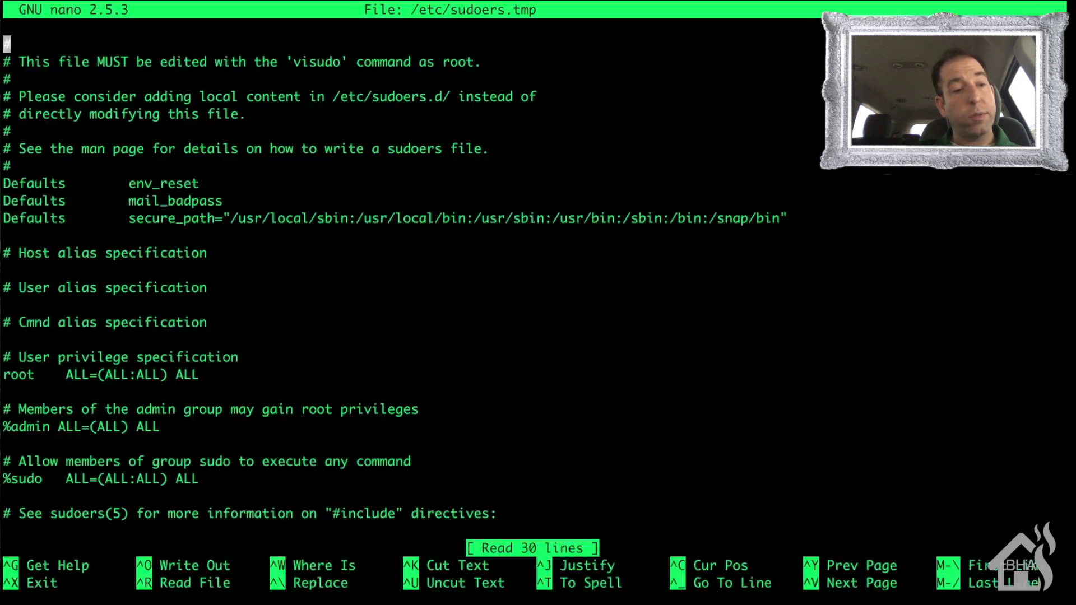
key(Down)
key(Down)
key(Down)
key(Down)
key(Down)
key(Down)
key(Down)
key(Down)
key(Down)
key(Down)
key(Down)
key(Down)
key(Down)
key(Down)
key(Down)
key(Down)
key(Down)
key(Down)
key(Down)
key(Down)
key(Down)
key(Down)
key(Down)
key(Down)
key(Down)
key(Down)
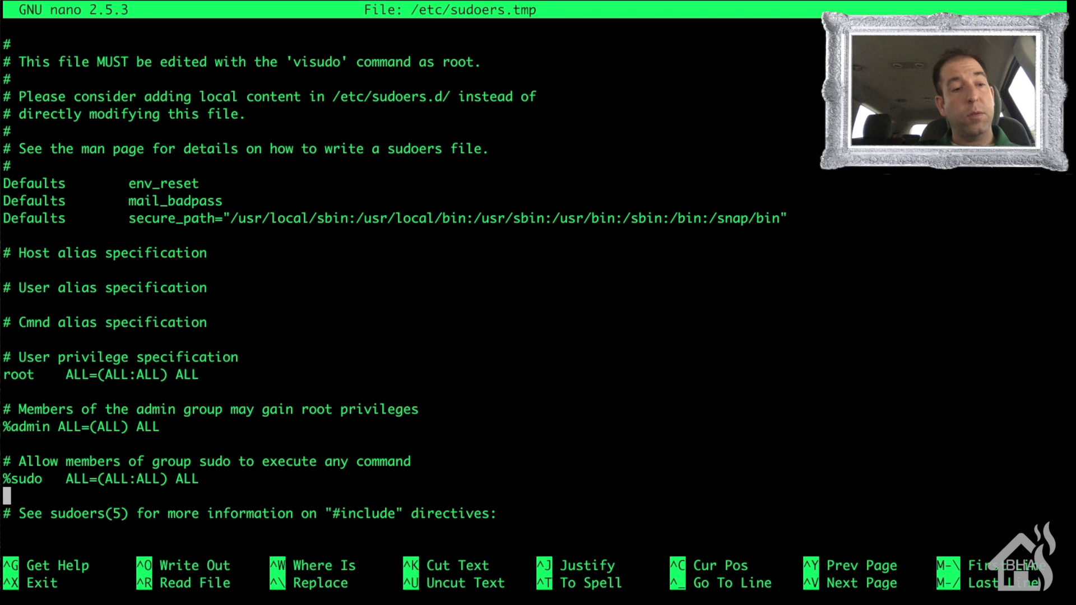
text(adrian)
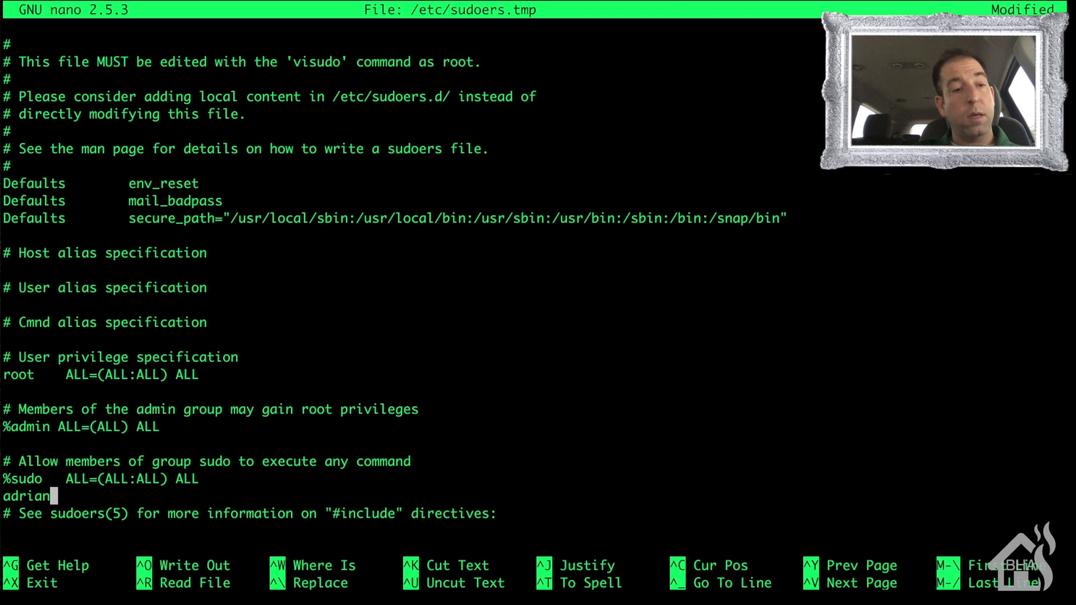
text( ALL=)
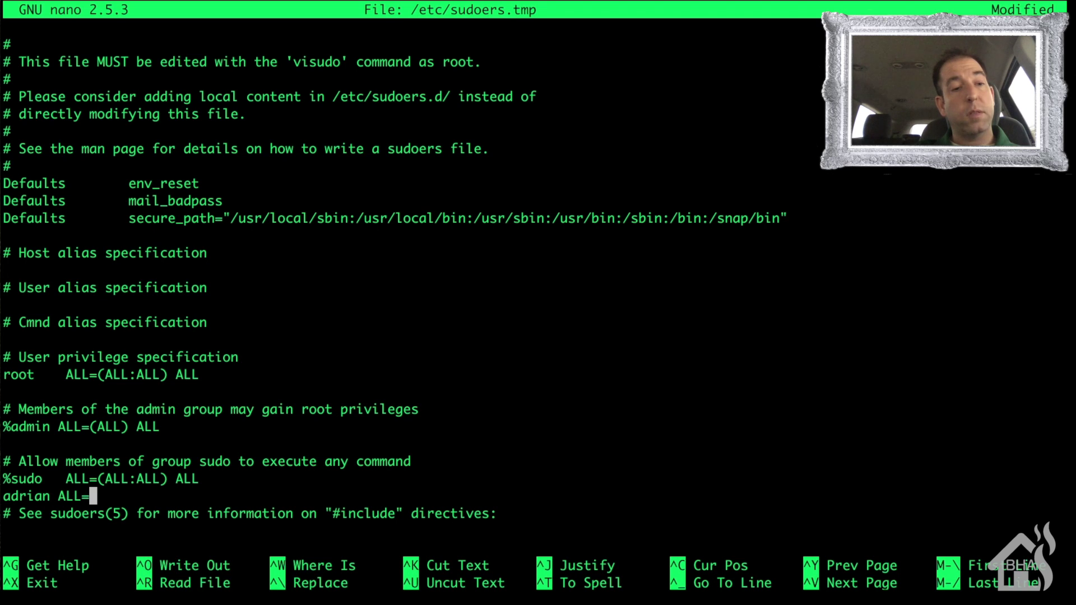
text((ALL))
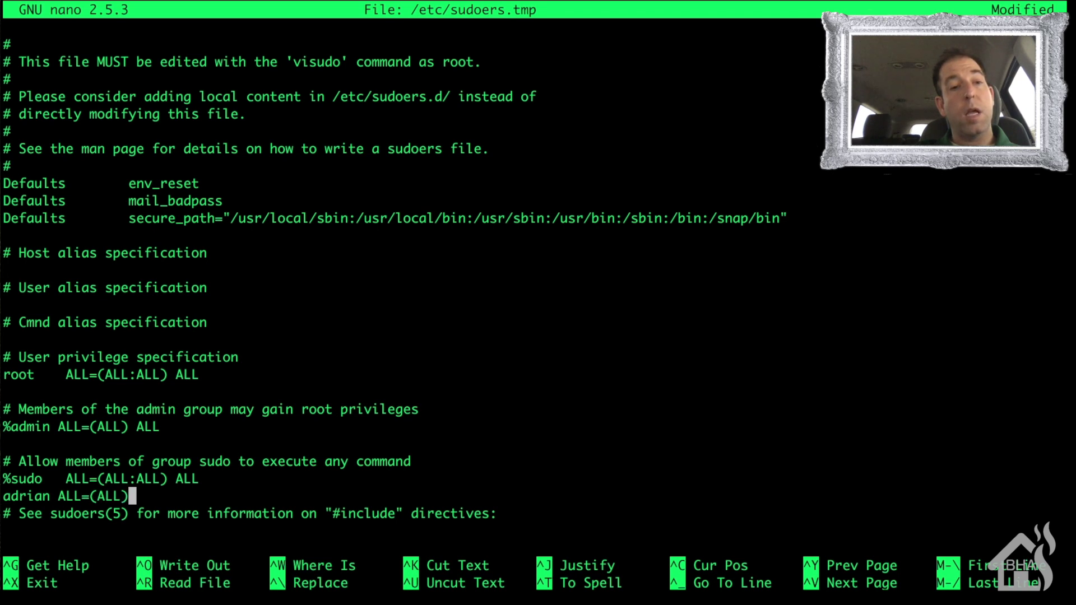
text( NOPASSWD: ALL)
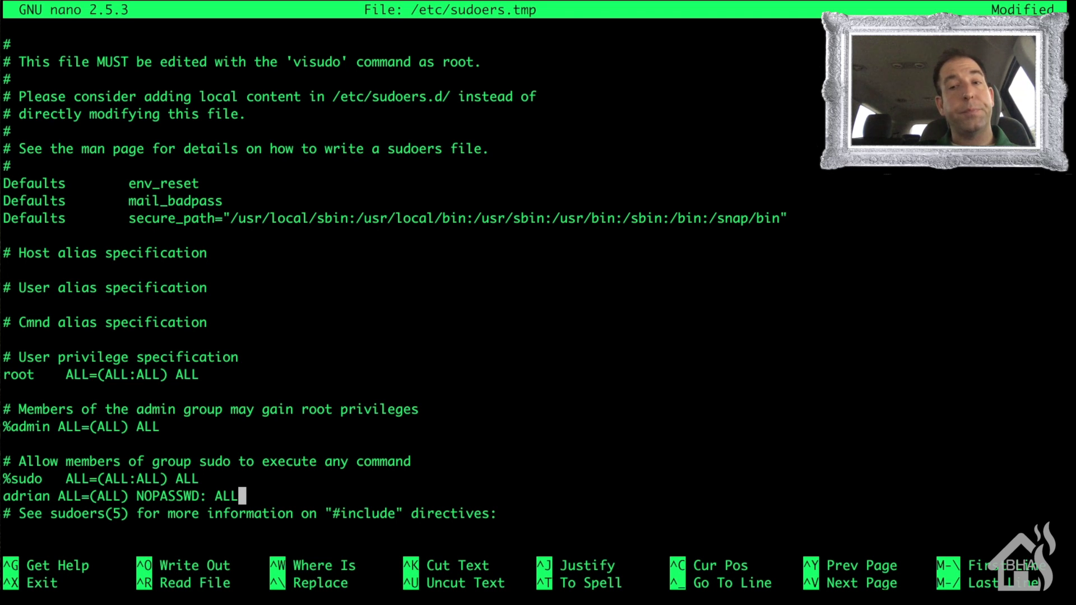
key(ctrl+x)
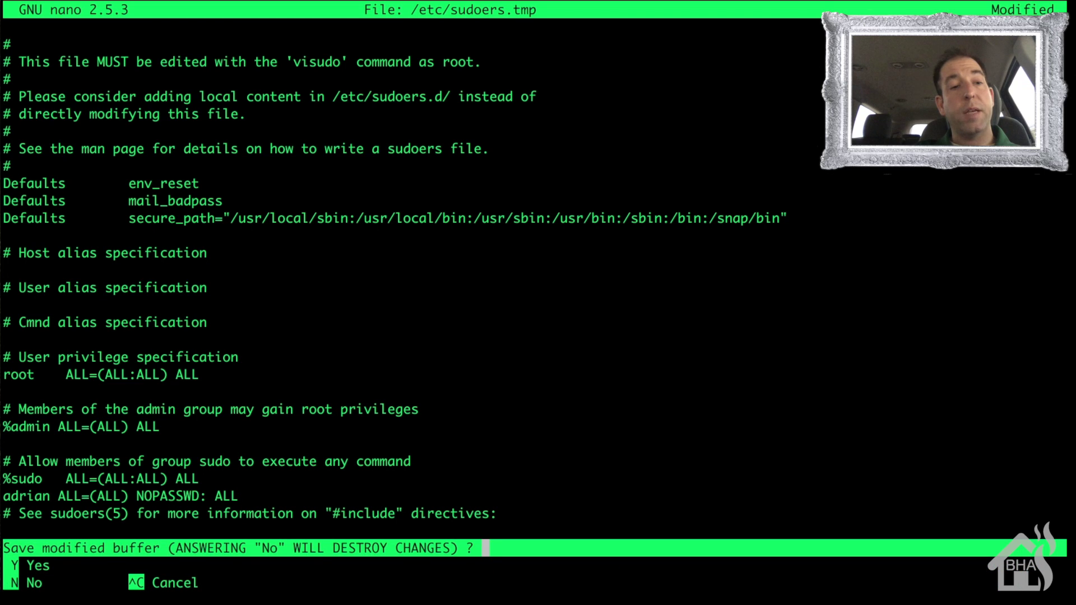
key(y)
key(BackSpace)
key(BackSpace)
key(BackSpace)
key(BackSpace)
key(Return)
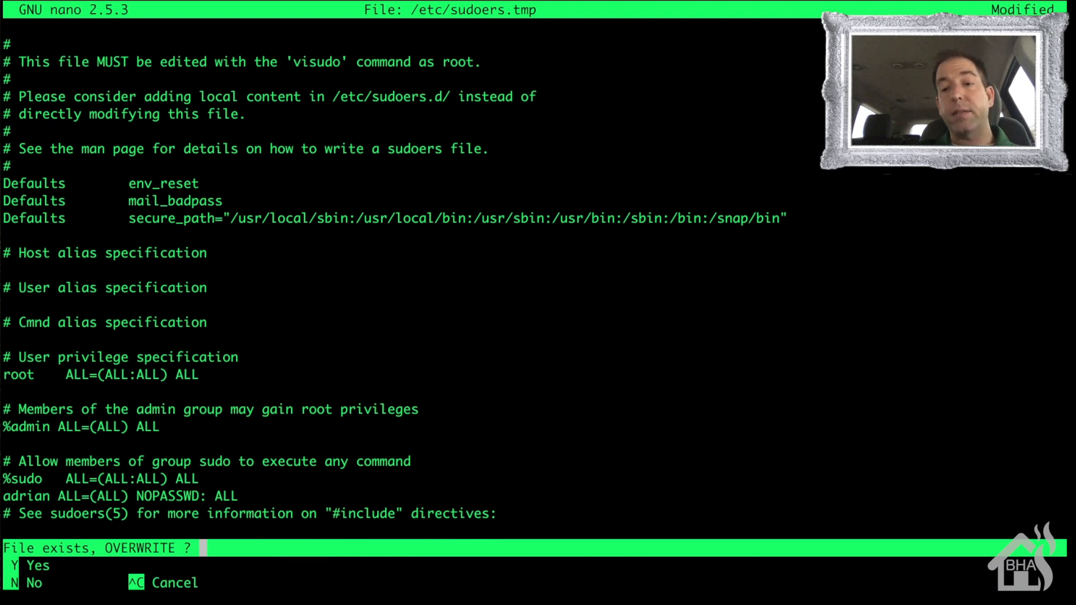
key(y)
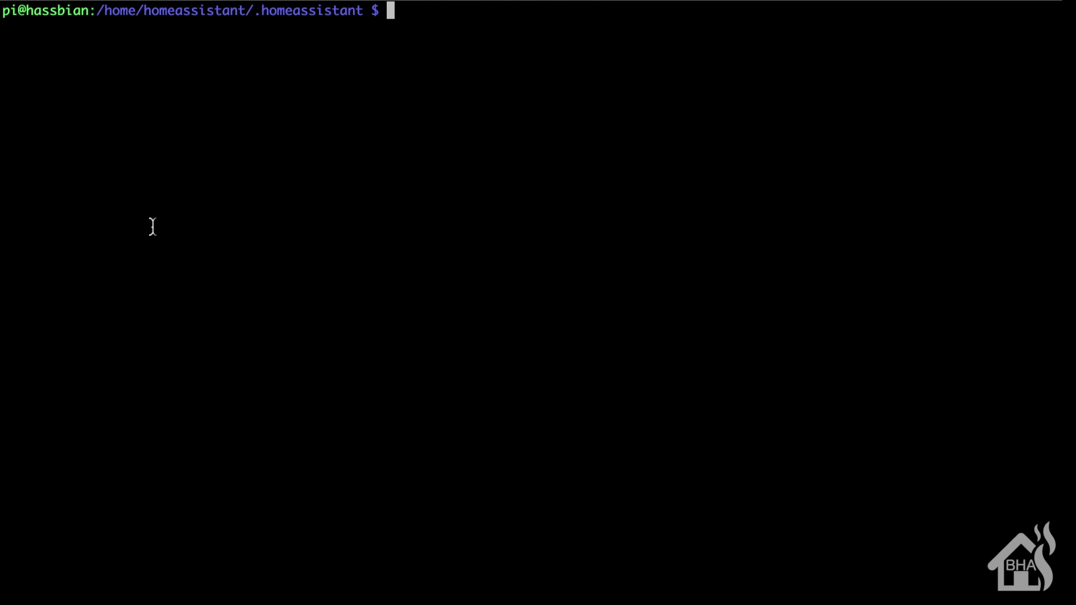
Step: Open shell_command.yaml in Vim with sudo
text(sud)
key(BackSpace)
key(BackSpace)
key(BackSpace)
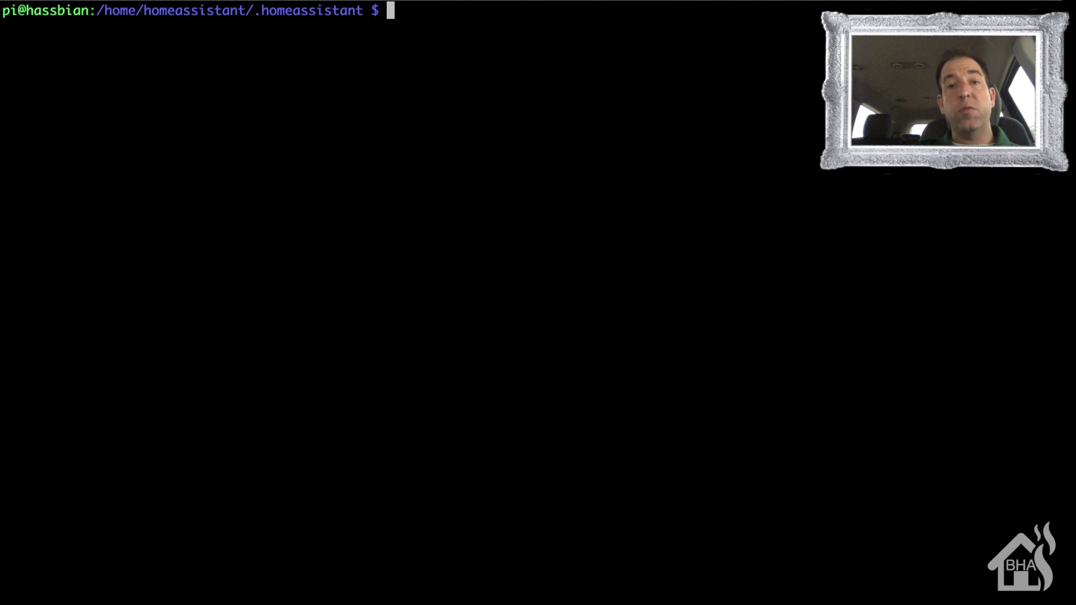
text(sudo vim she)
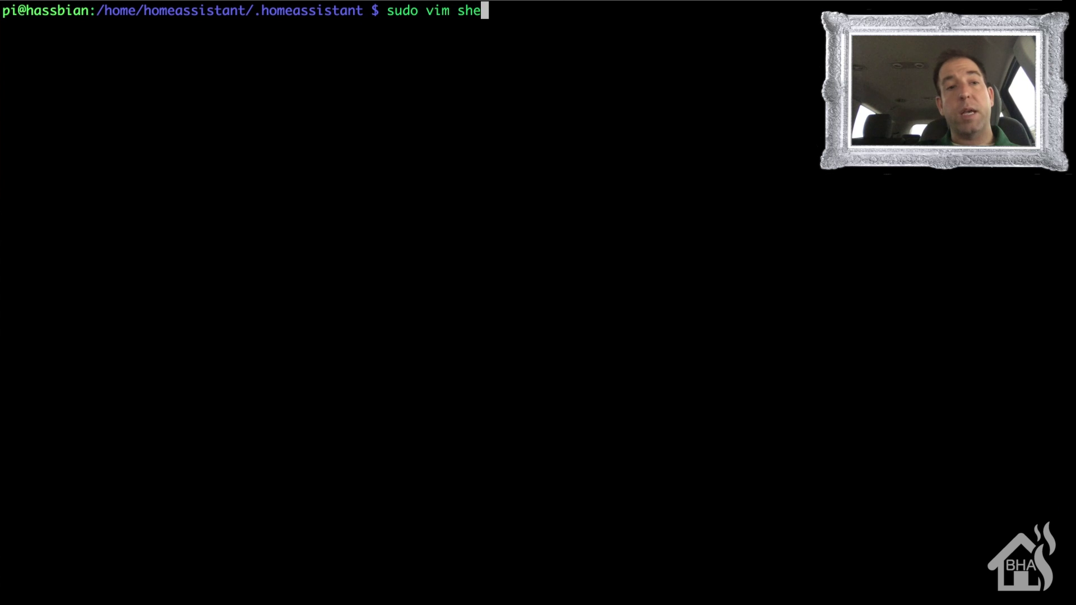
key(Tab)
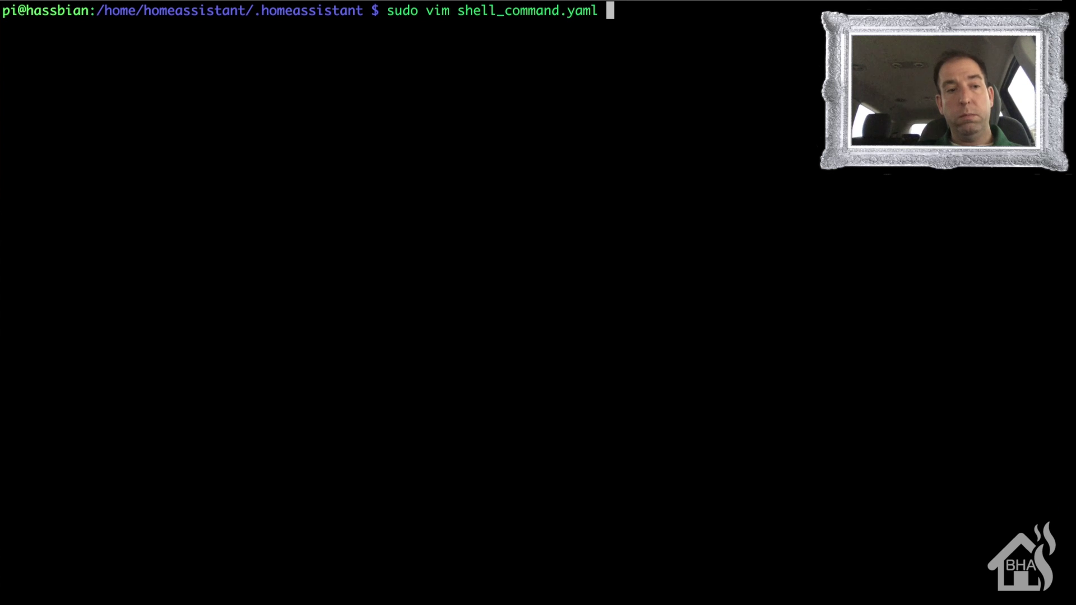
key(Return)
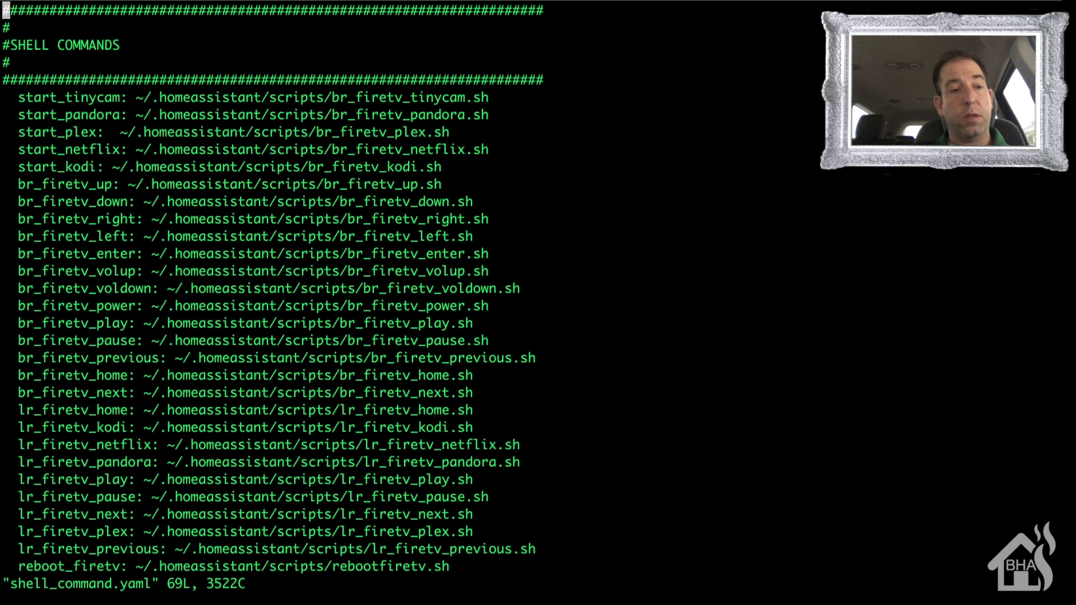
Step: Add a reboot_test entry running ssh to 10.10.10.248 with "sudo reboot", then save with :wq!
key(shift+g)
key(Up)
key(Up)
key(Up)
key(Up)
key(Up)
key(Up)
key(Up)
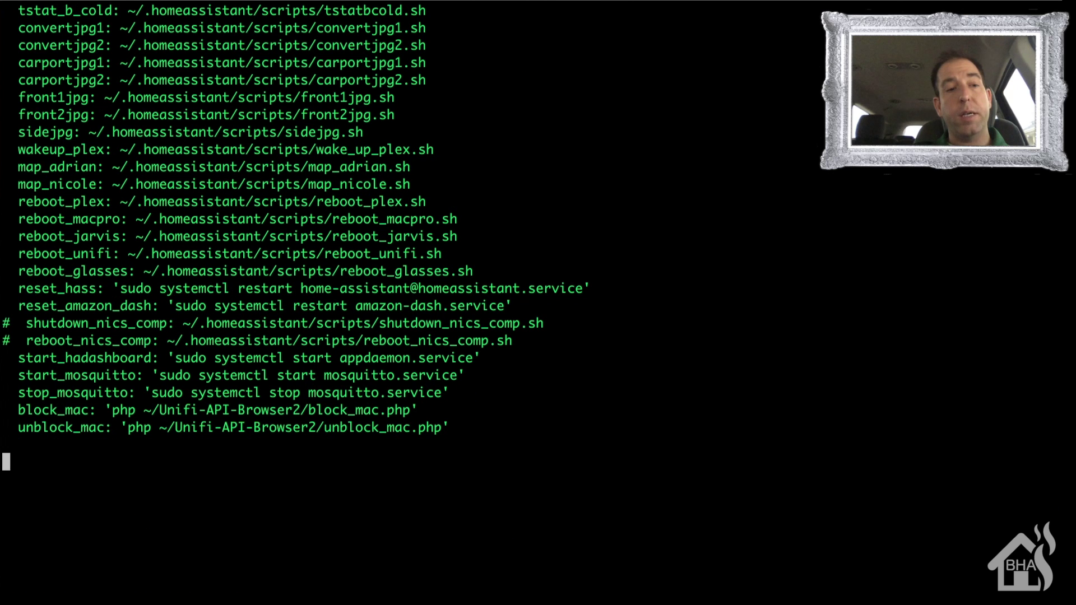
key(Down)
key(Down)
key(Up)
key(Up)
text(i  reboot_t)
text(est)
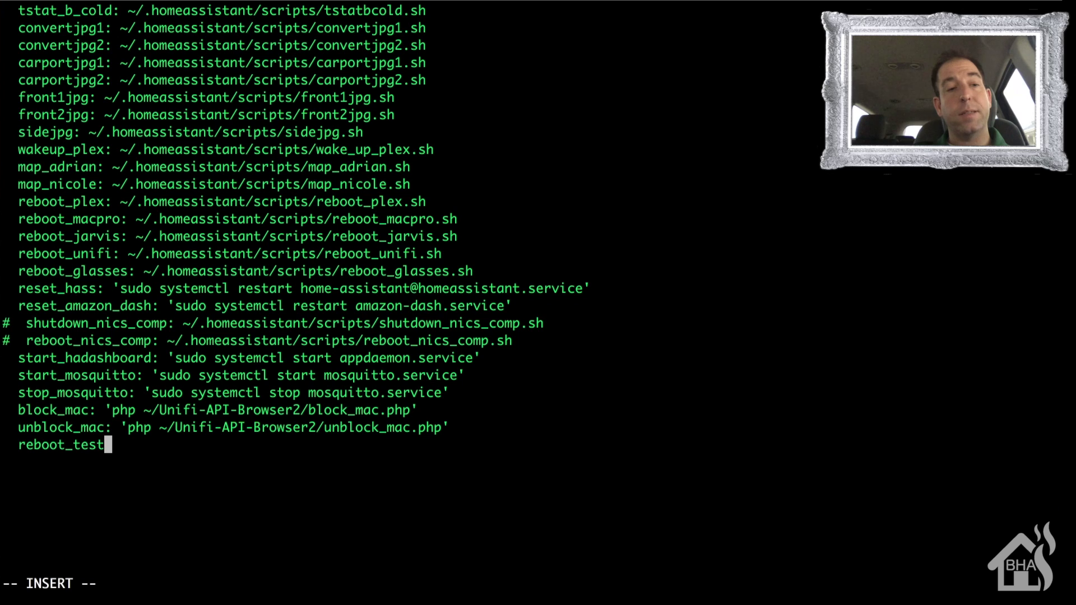
text(: ssh -)
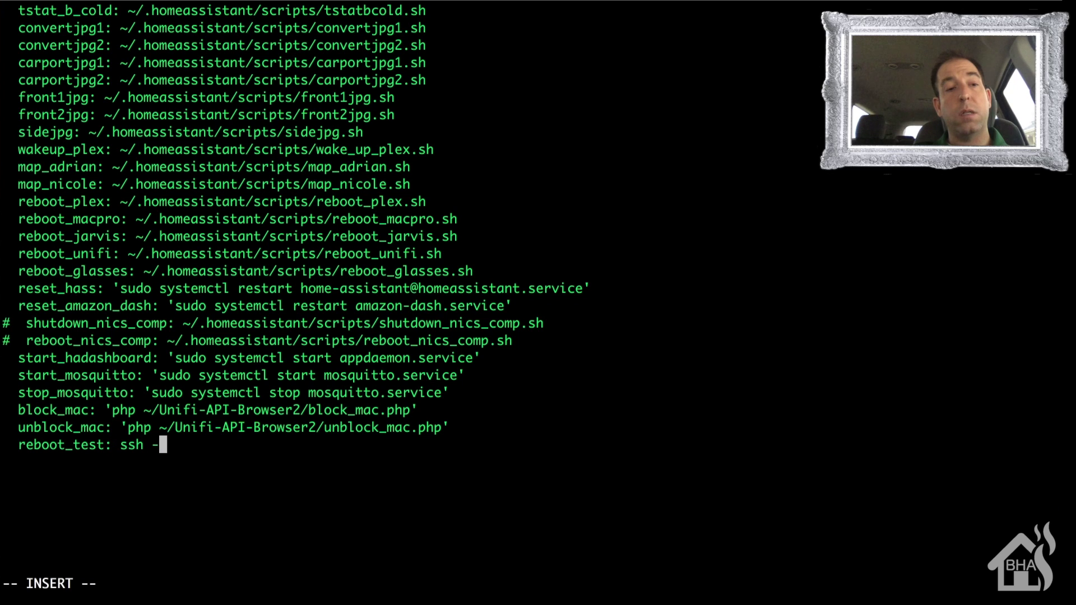
text(l adrian 10)
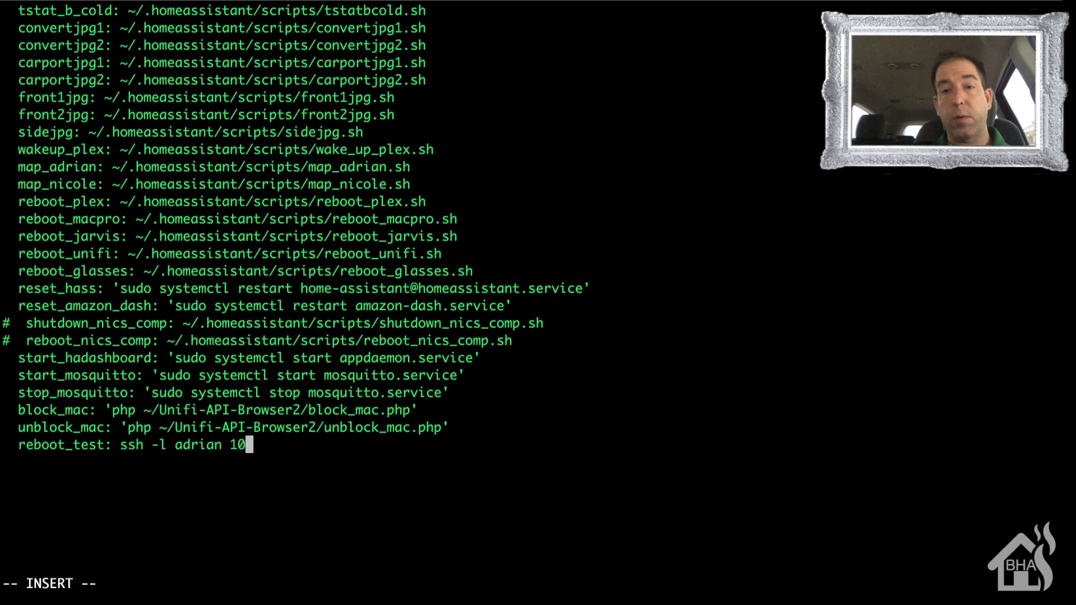
text(.10.10.24)
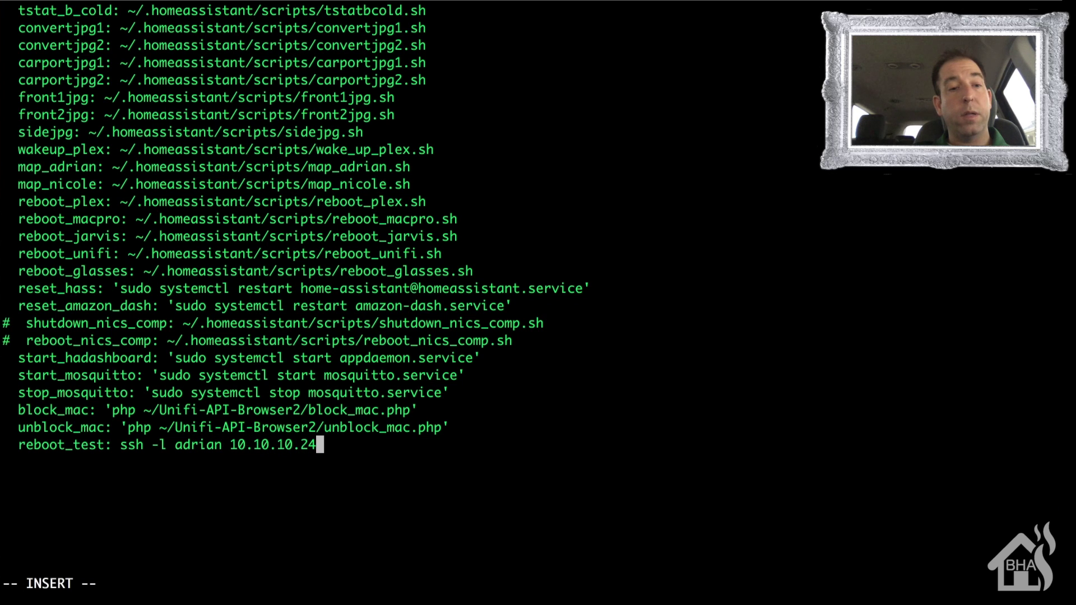
text(8 "s)
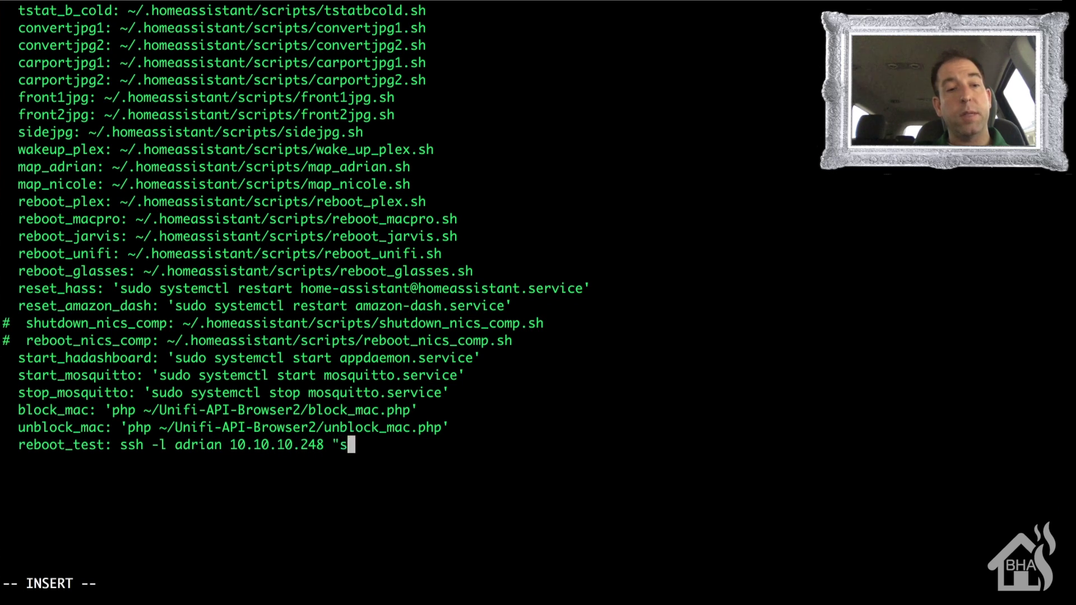
text(udo reboot)
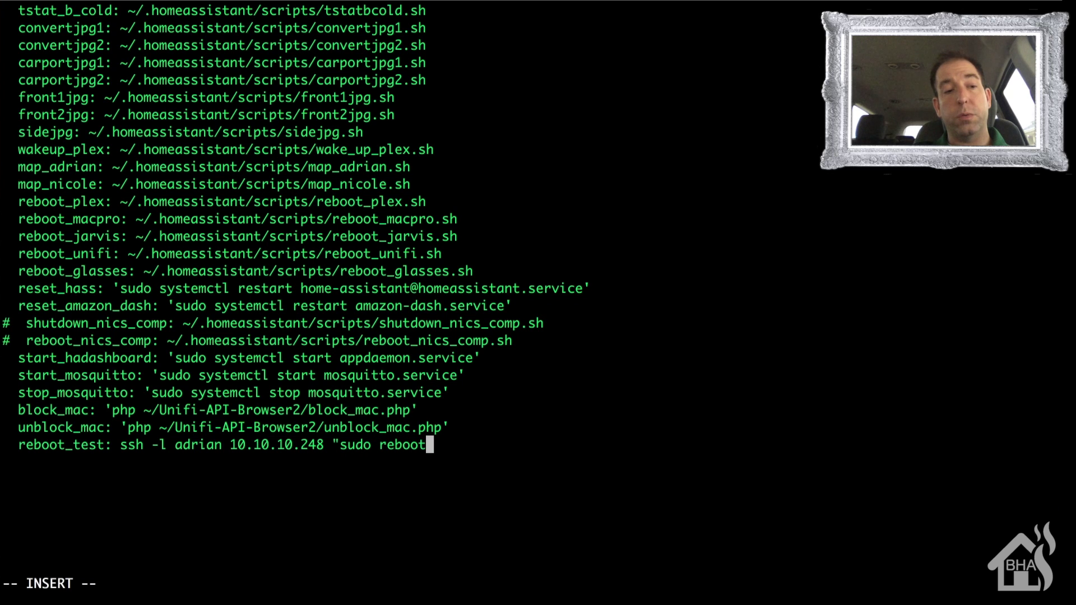
text(")
key(Escape)
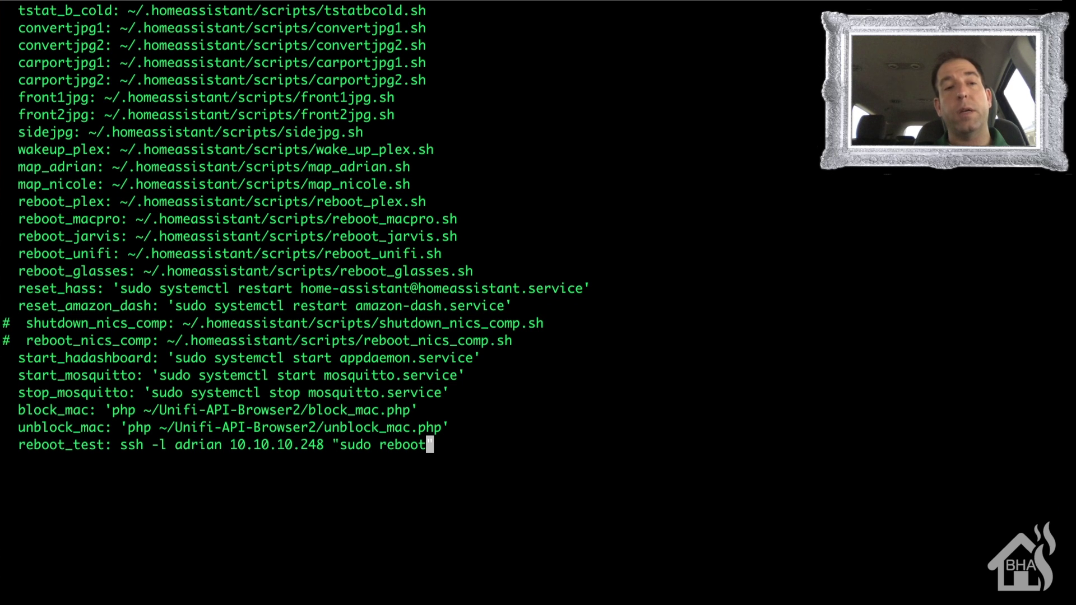
text(:wq!)
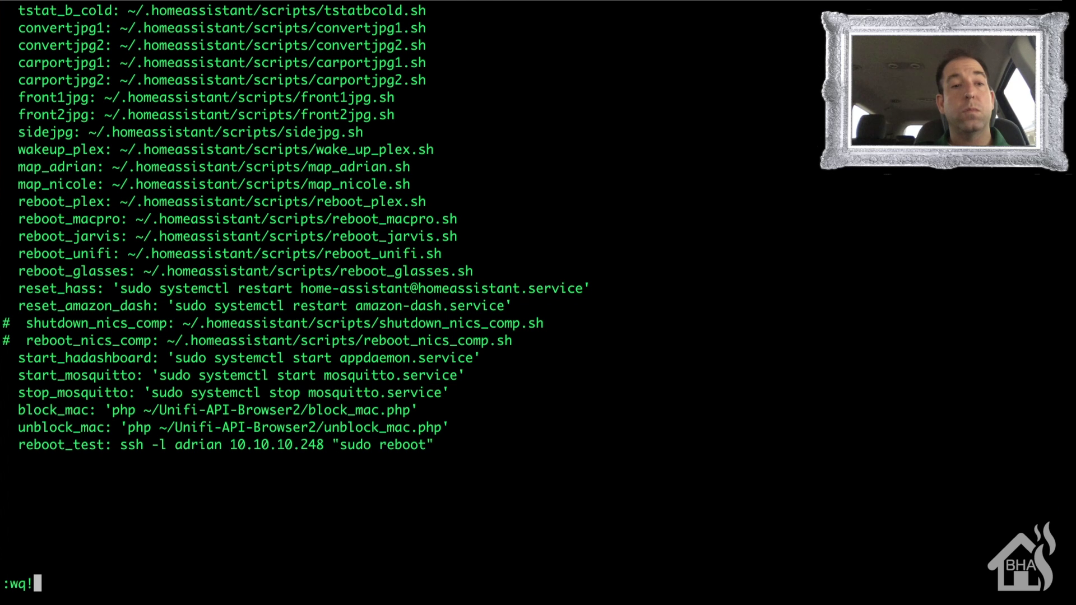
key(Return)
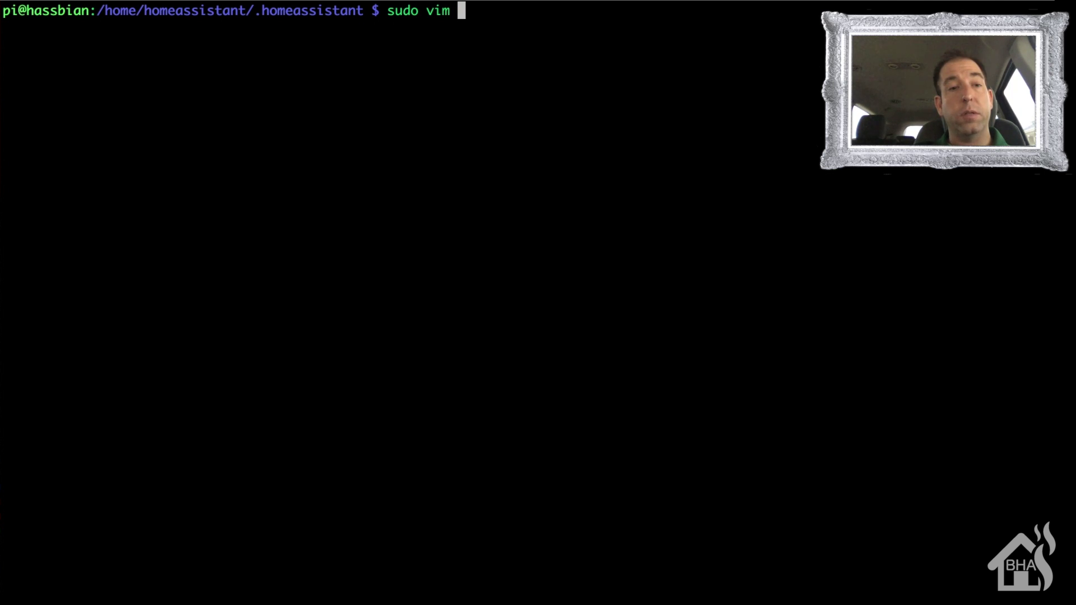
Step: Open script_configs/test.yaml in Vim with sudo
text(script_c)
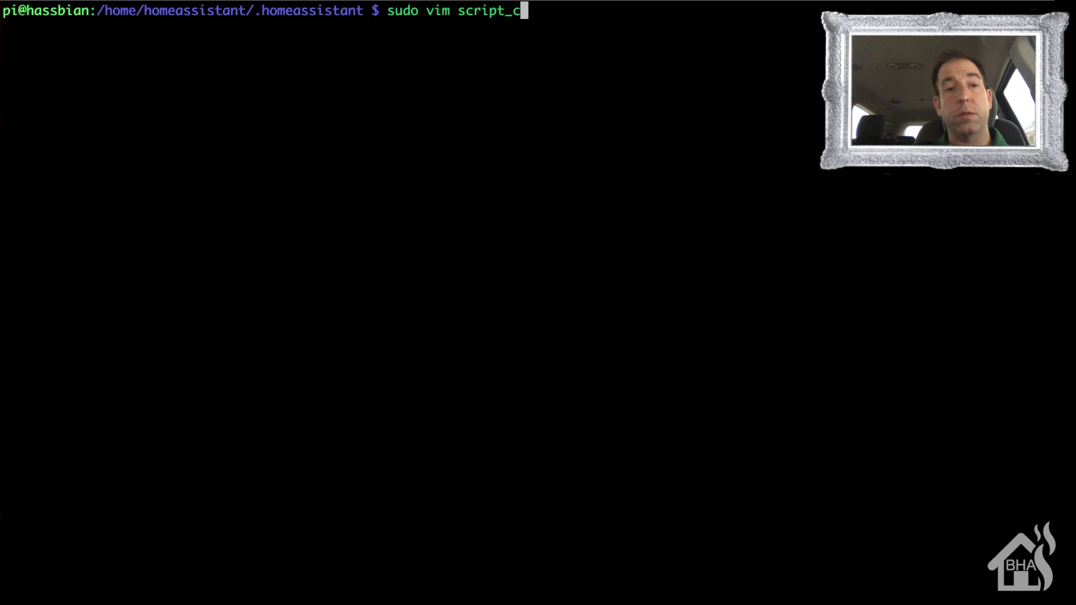
key(Tab)
text(tes)
key(Tab)
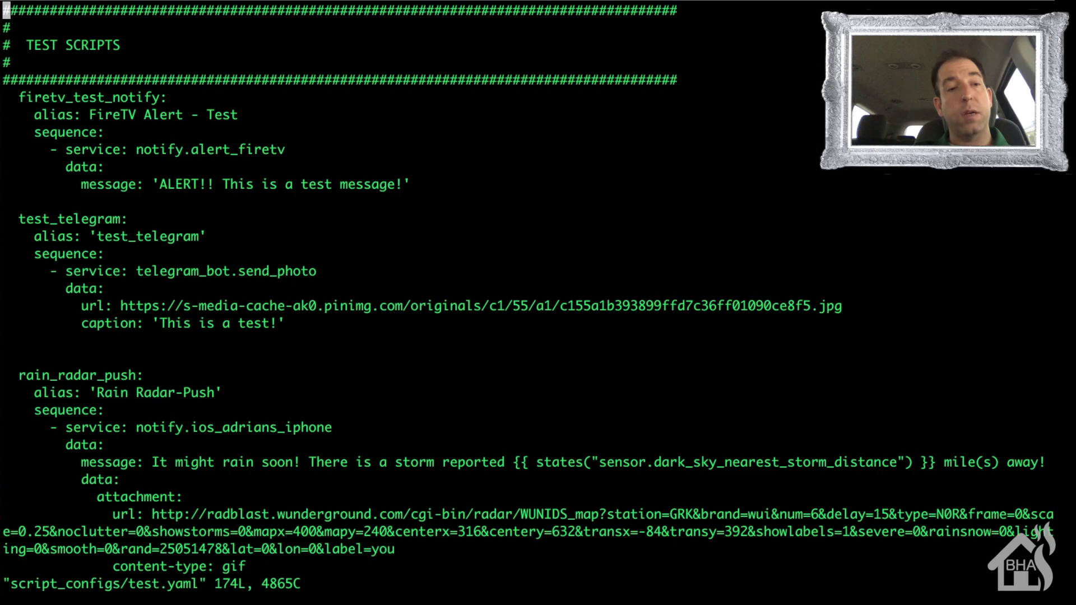
Step: Append a reboot_test script, alias 'Reboot Test Script', whose sequence calls shell_command.reboot_test
key(shift+g)
key(Up)
key(Up)
key(Up)
key(Up)
key(Up)
key(Up)
key(Up)
key(Up)
key(Up)
key(Up)
key(Up)
key(Up)
key(Up)
key(Up)
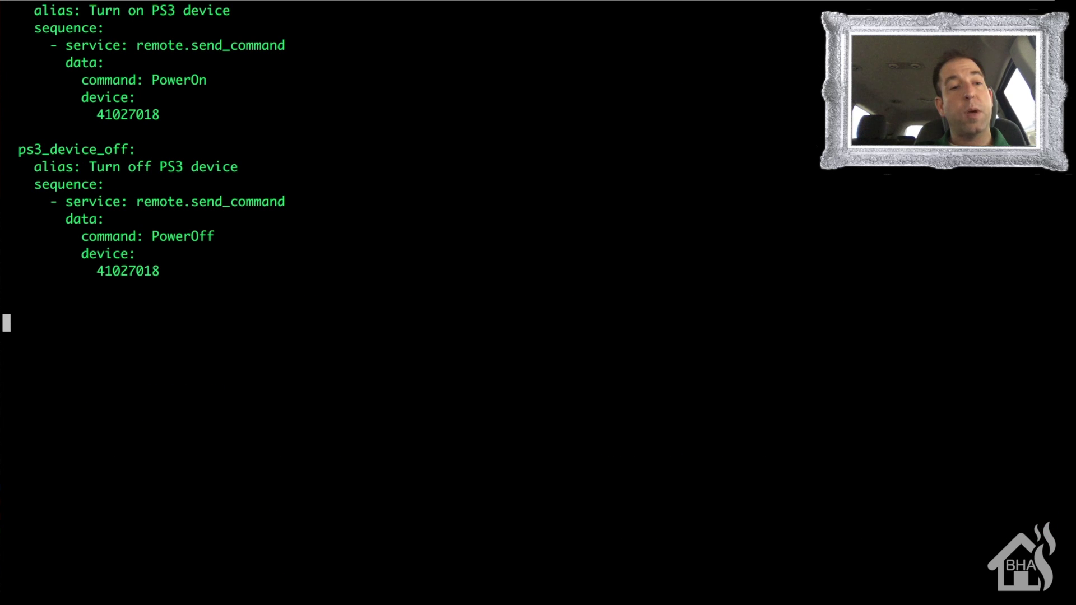
text(i  reboot_)
text(test:)
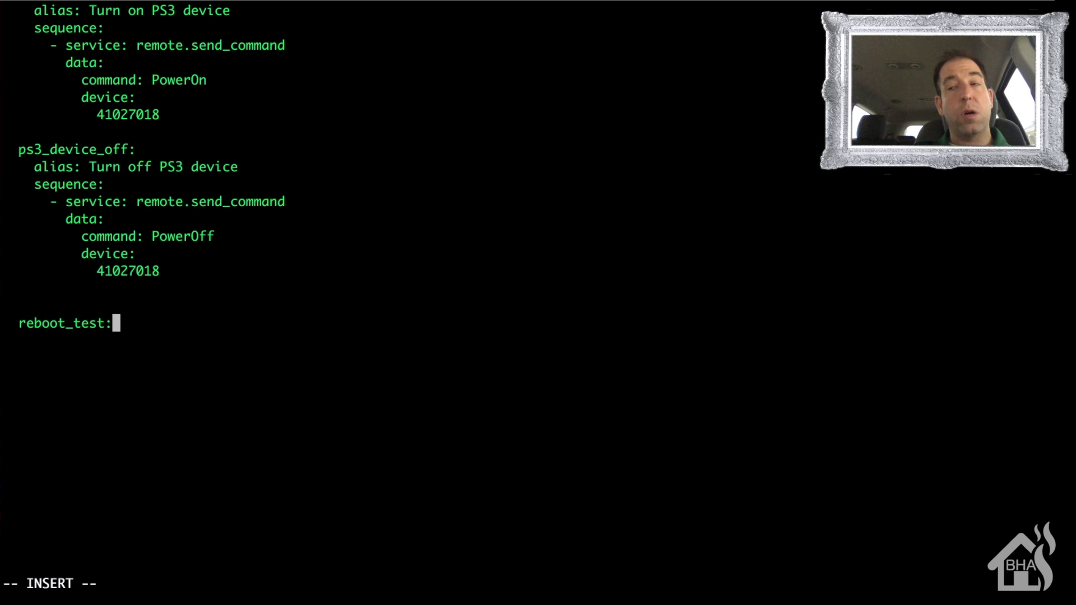
key(Return)
text(alia)
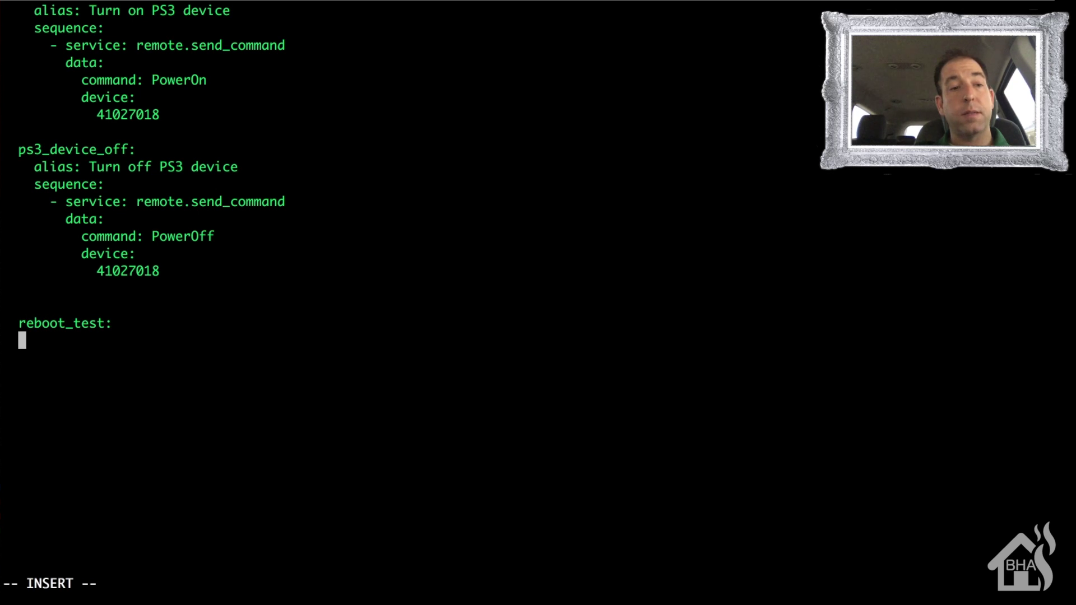
text(s: )
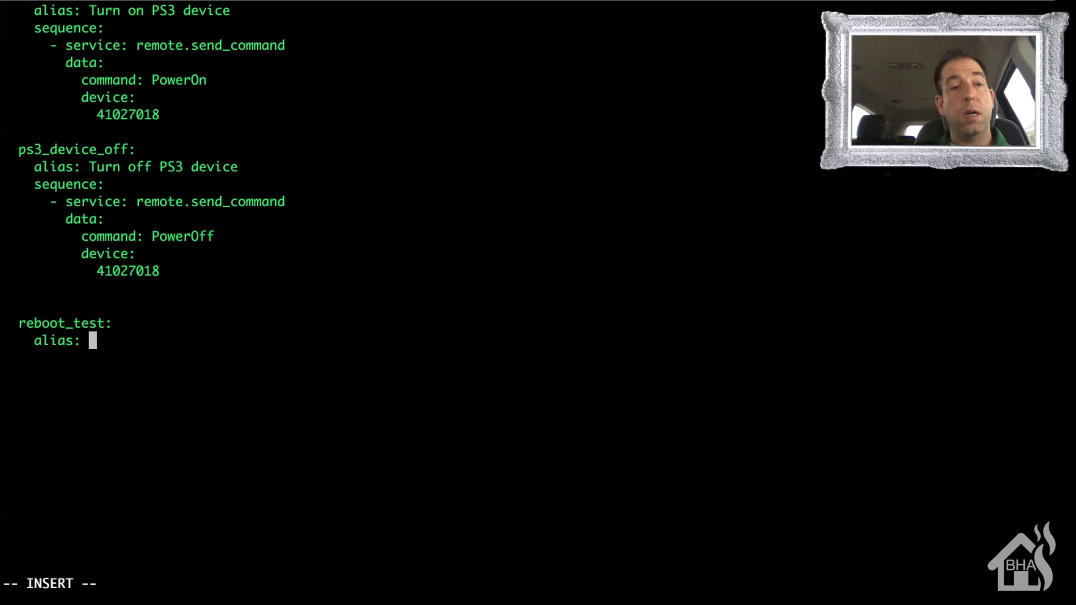
text(Reboot Te)
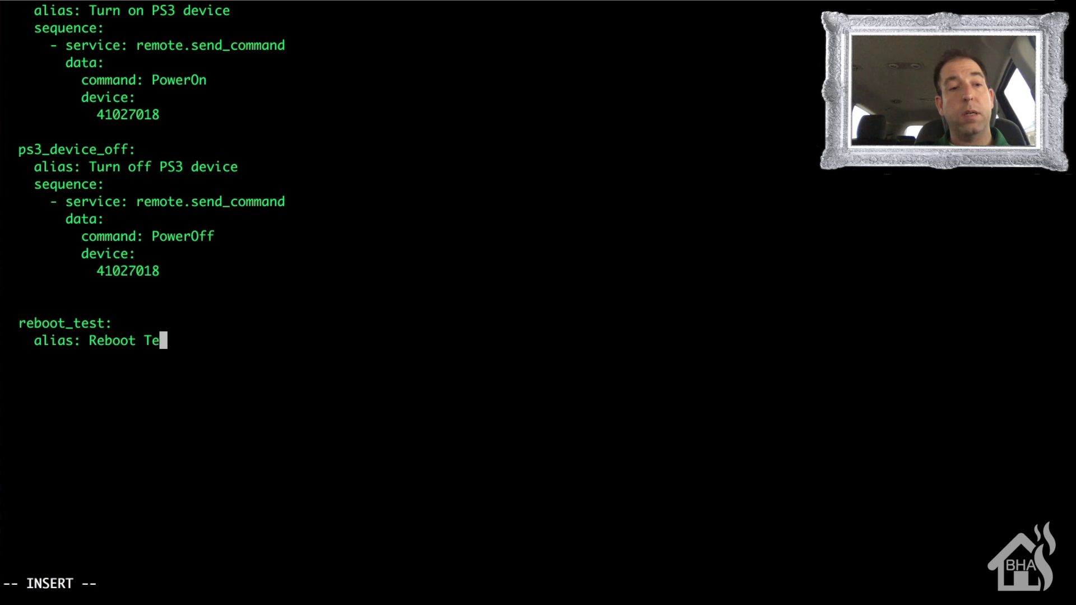
text(st Script)
key(Return)
text(sequece)
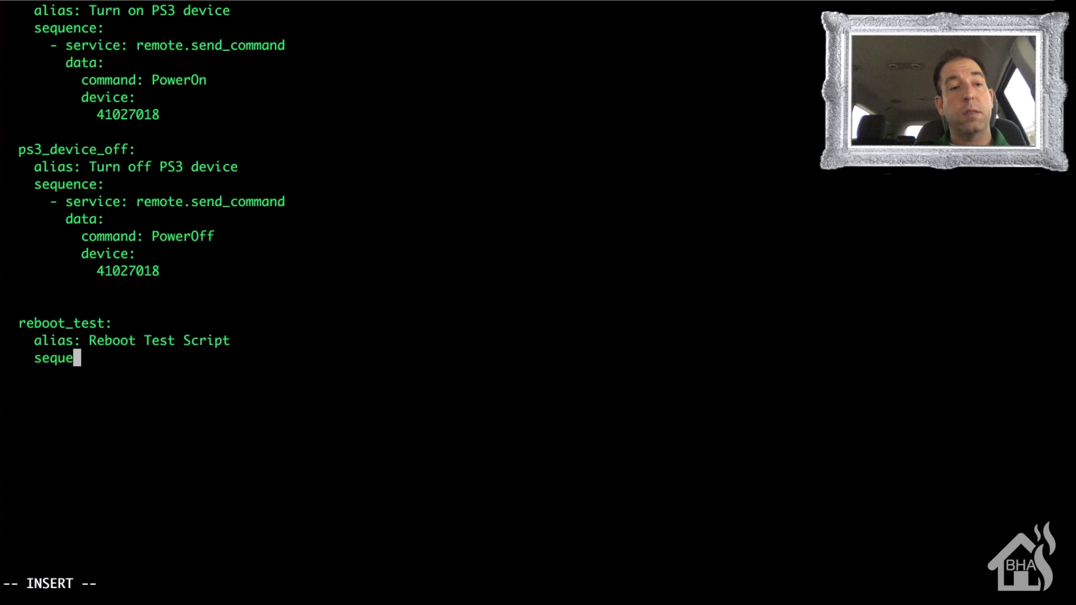
key(BackSpace)
key(BackSpace)
text(nce:)
key(Return)
text(- service)
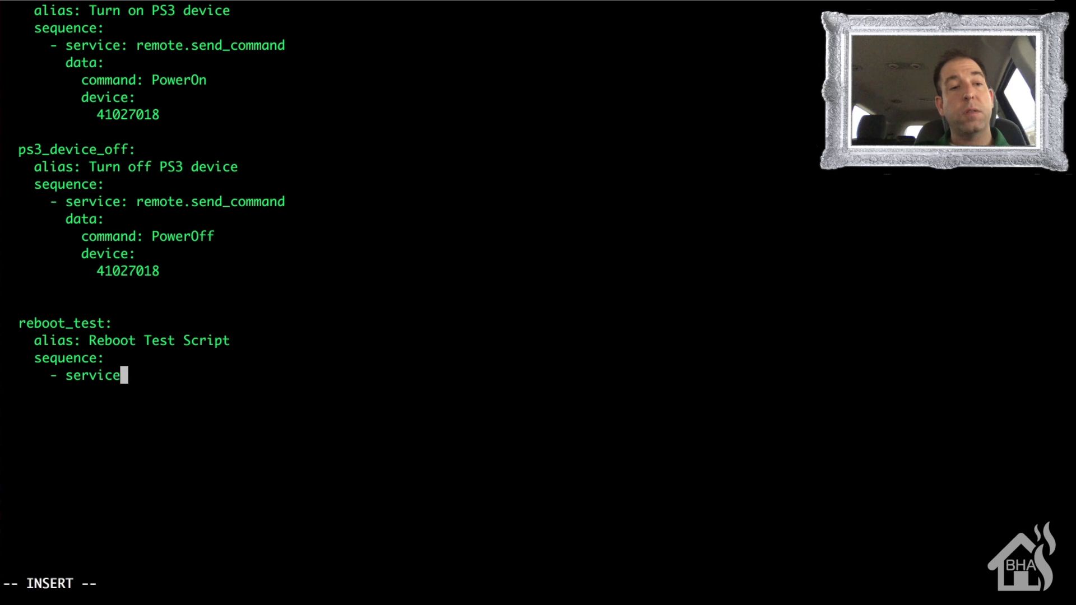
text(: shell_command.)
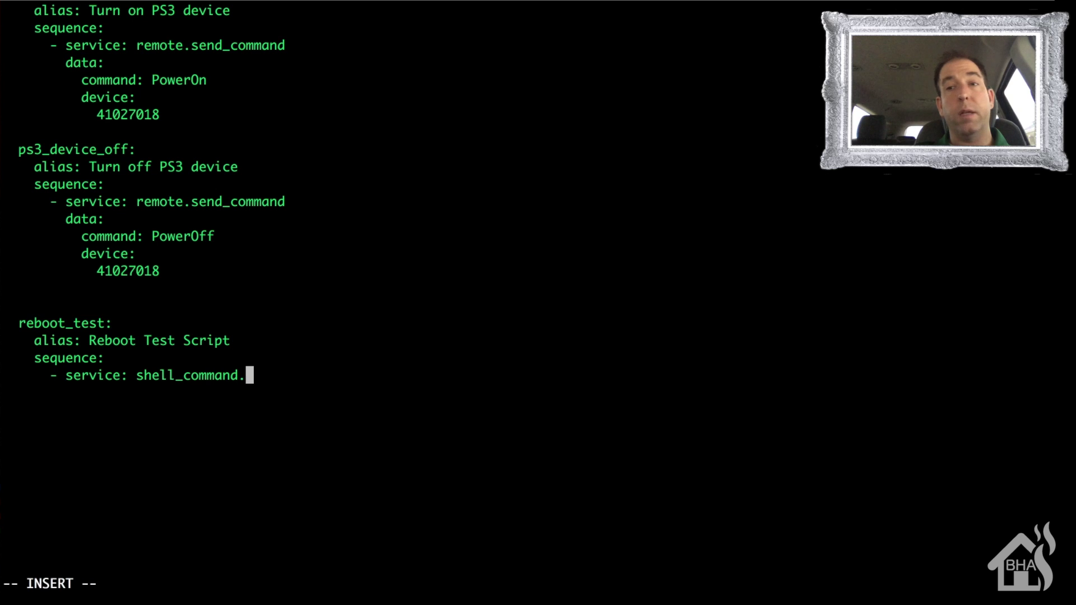
text(reboot_test)
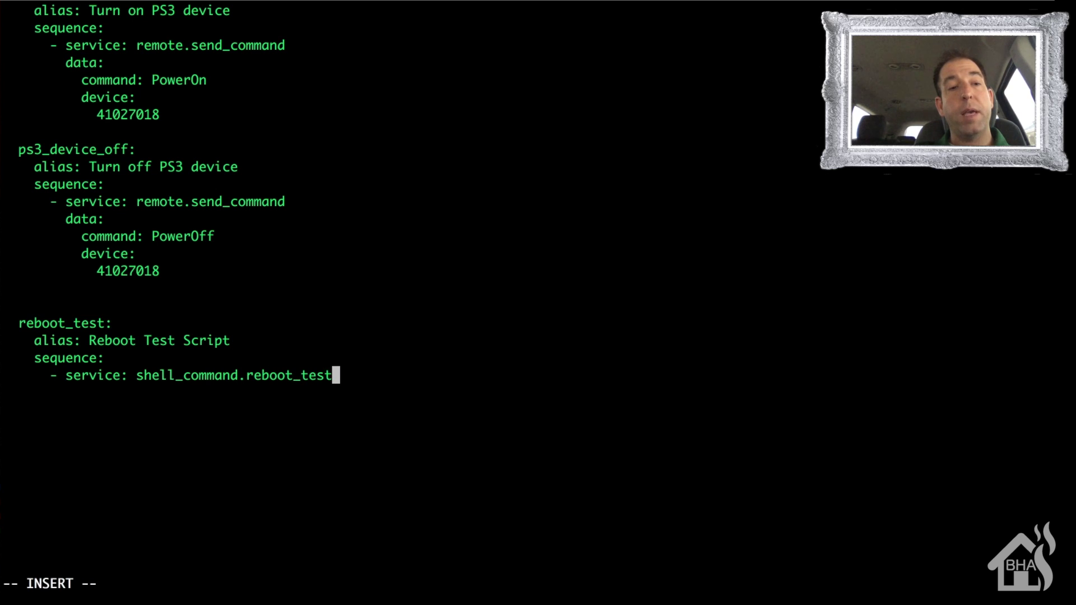
key(Escape)
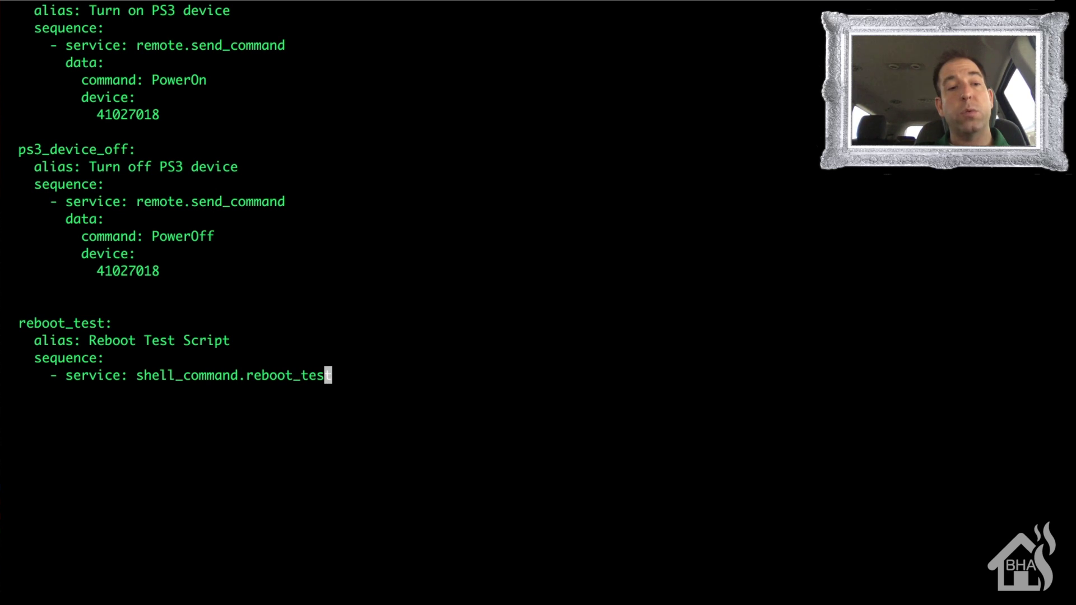
Step: Save test.yaml and restart the home-assistant service with sudo systemctl restart
text(:wq!)
key(Return)
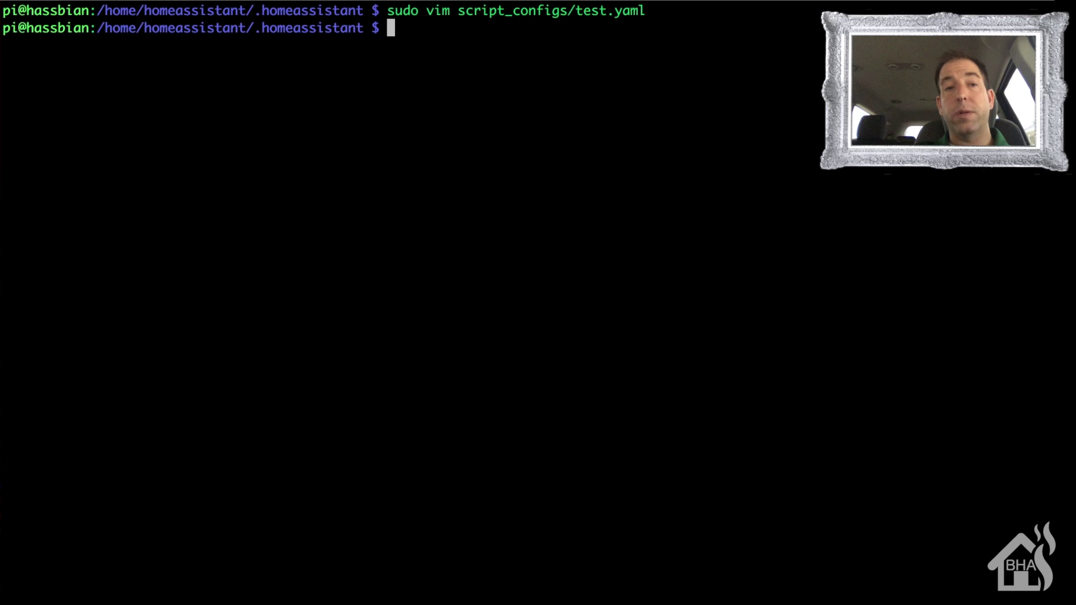
text(sudo )
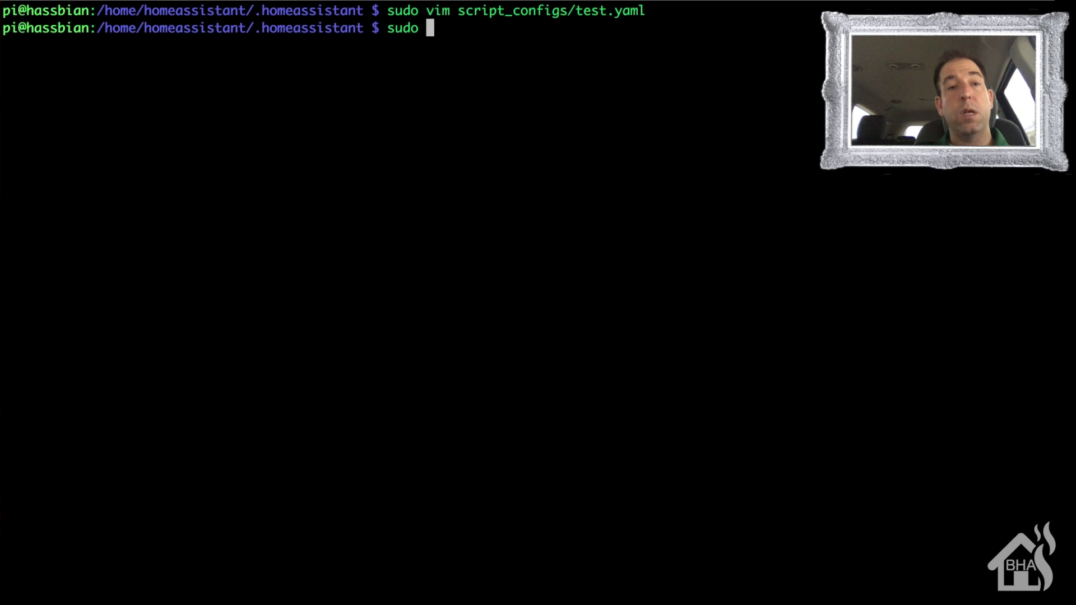
text(systemctl)
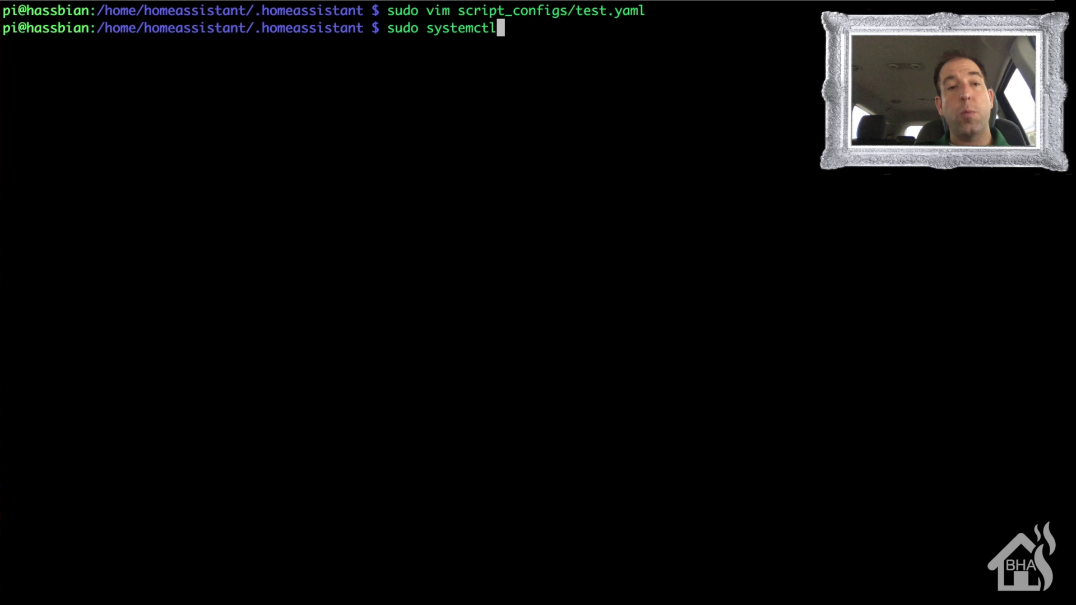
text( restart home-ass)
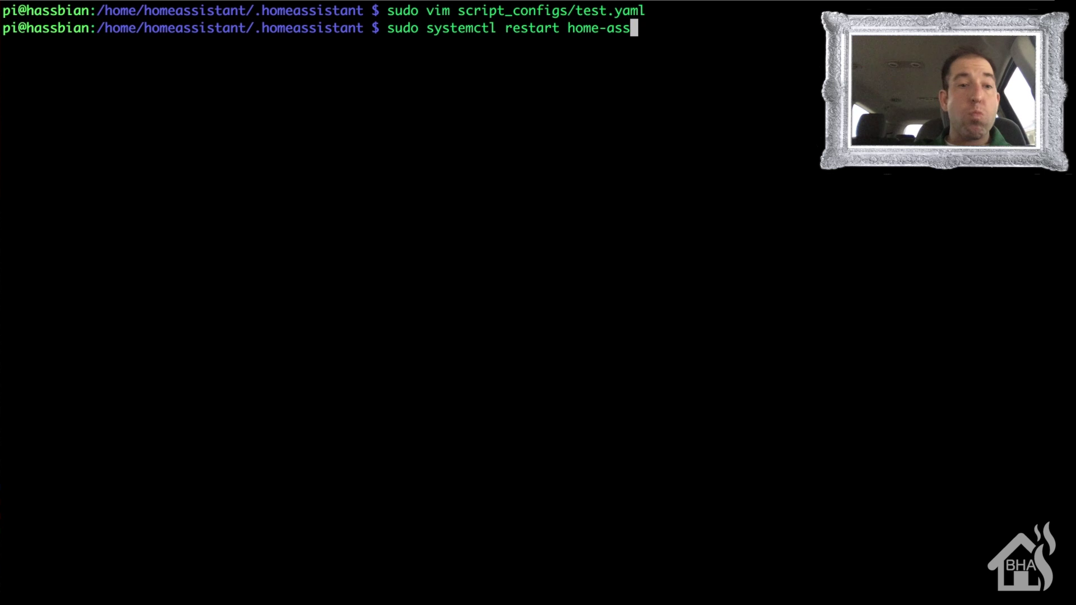
key(Tab)
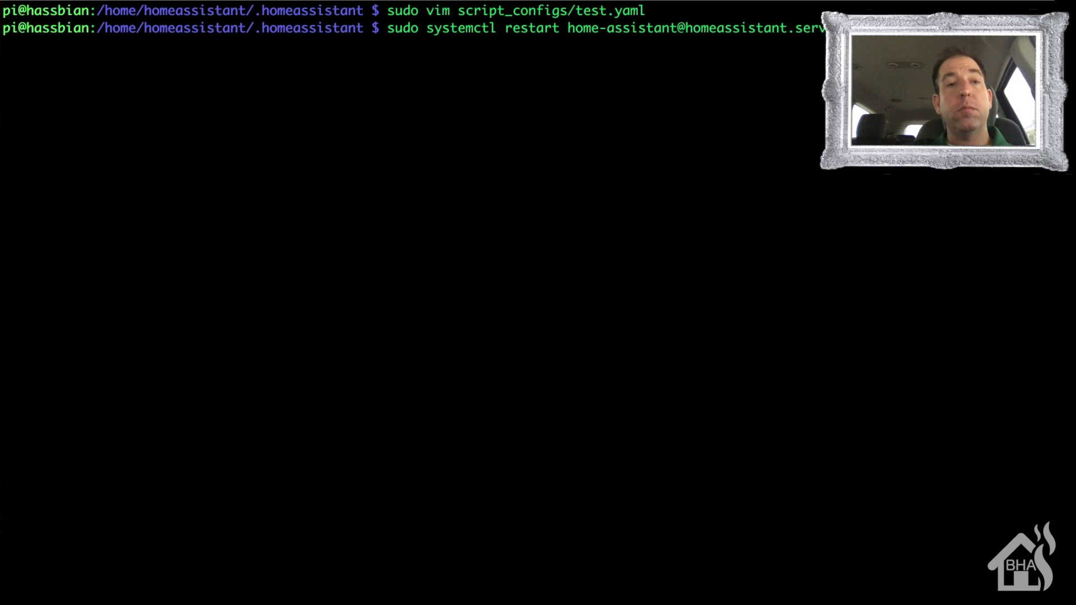
key(Return)
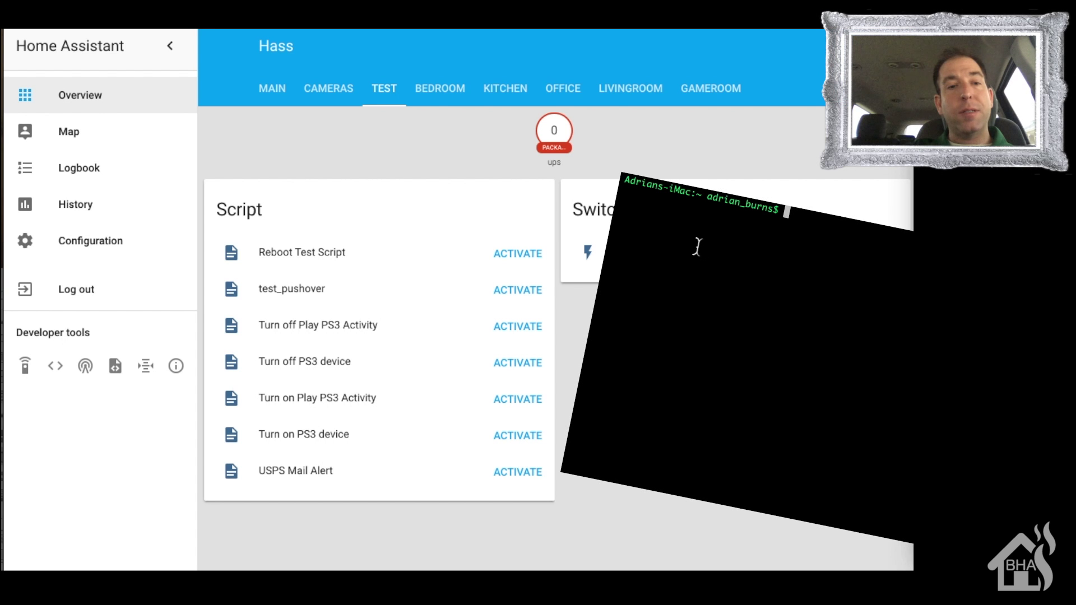
Step: Start a continuous ping to 10.10.10.248, then activate the Reboot Test Script
text(pin)
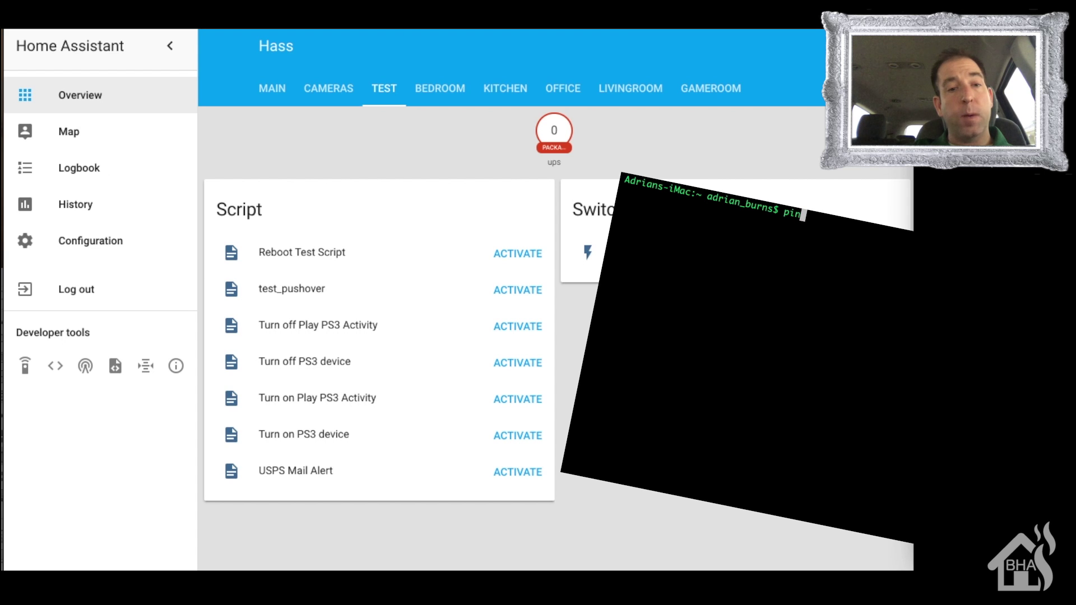
text(g 10.10.1)
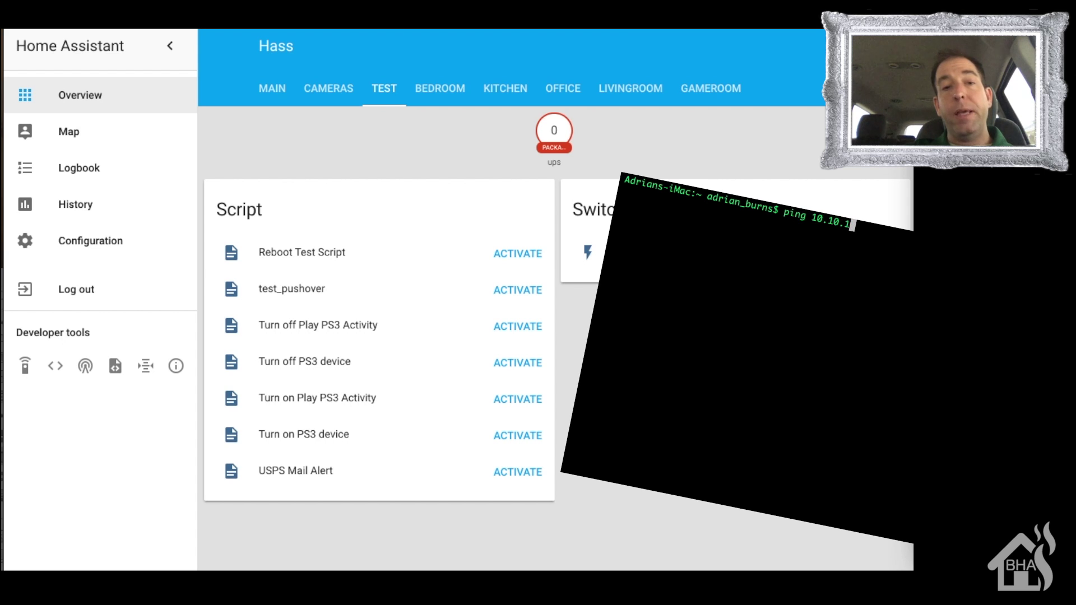
text(0.248)
key(Return)
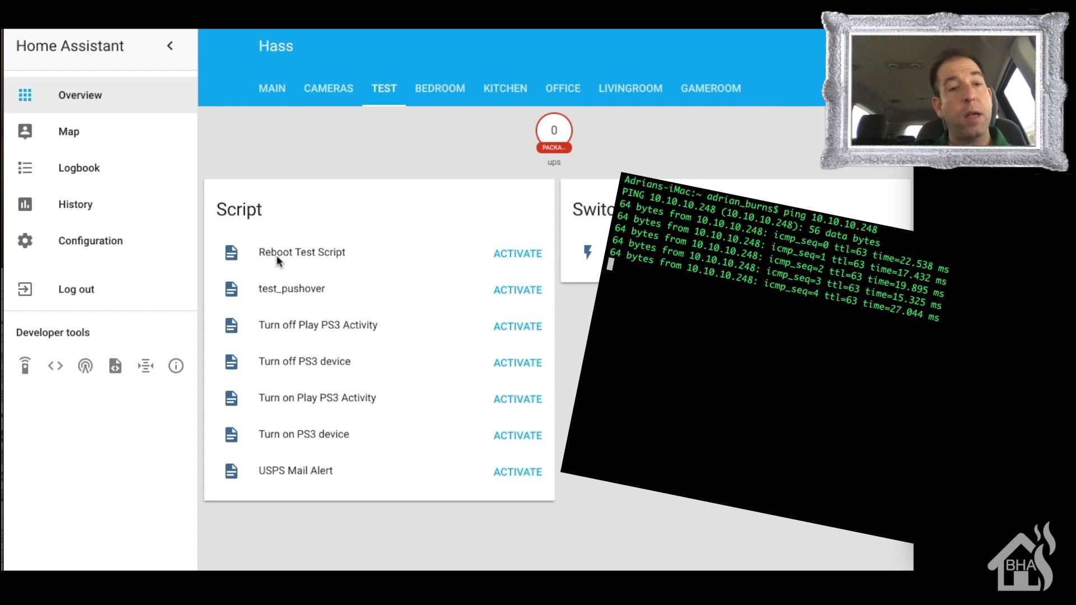
click(516, 256)
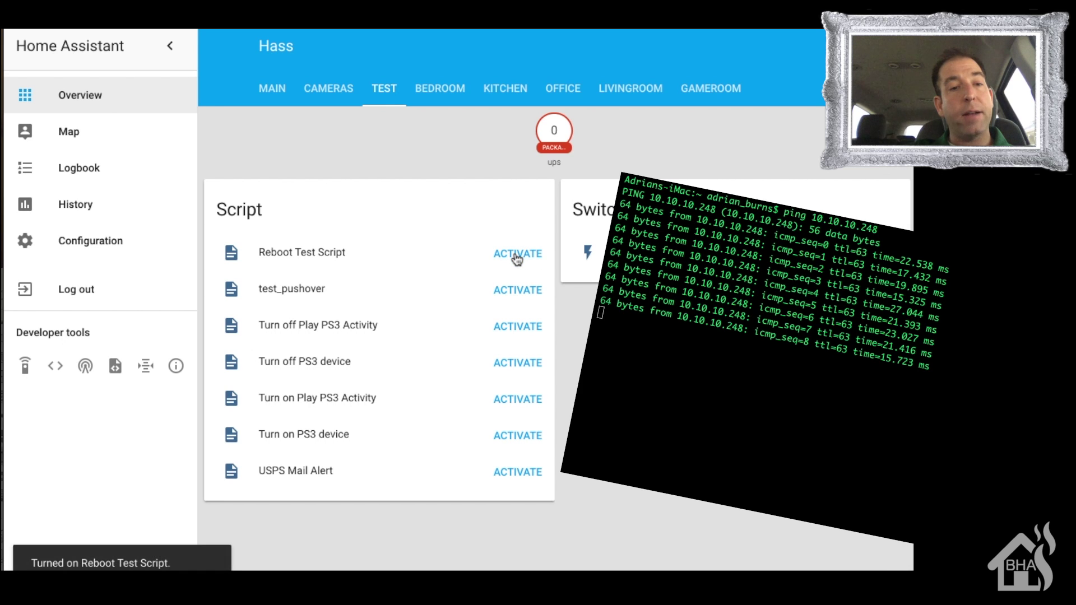